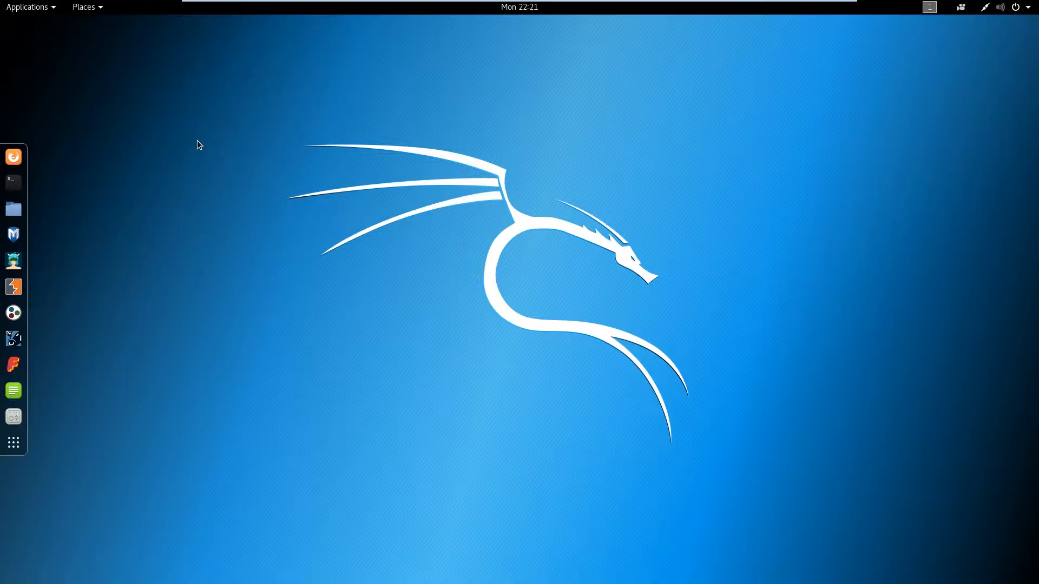
click(34, 5)
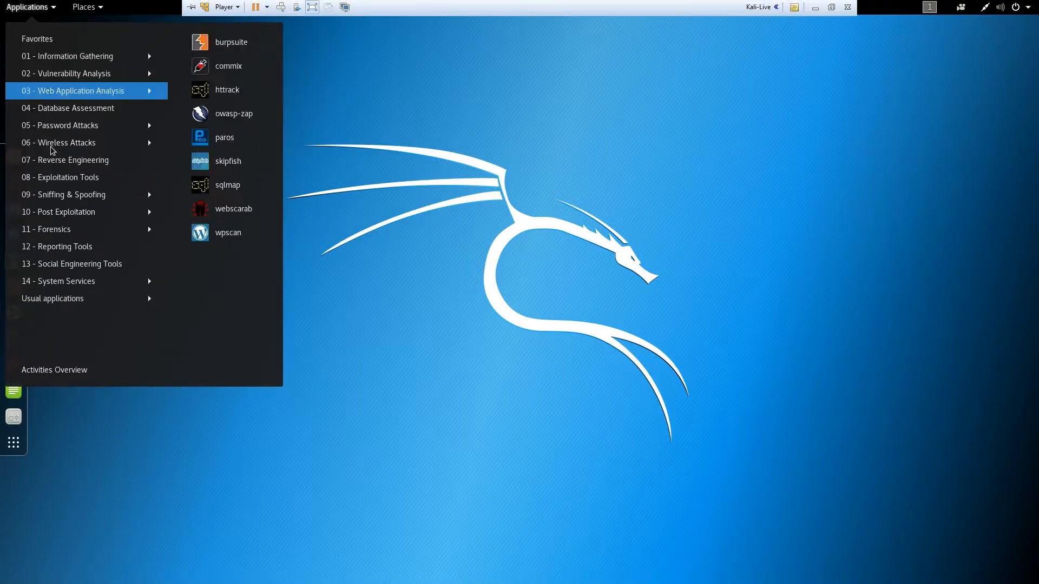
mouse_move(70, 44)
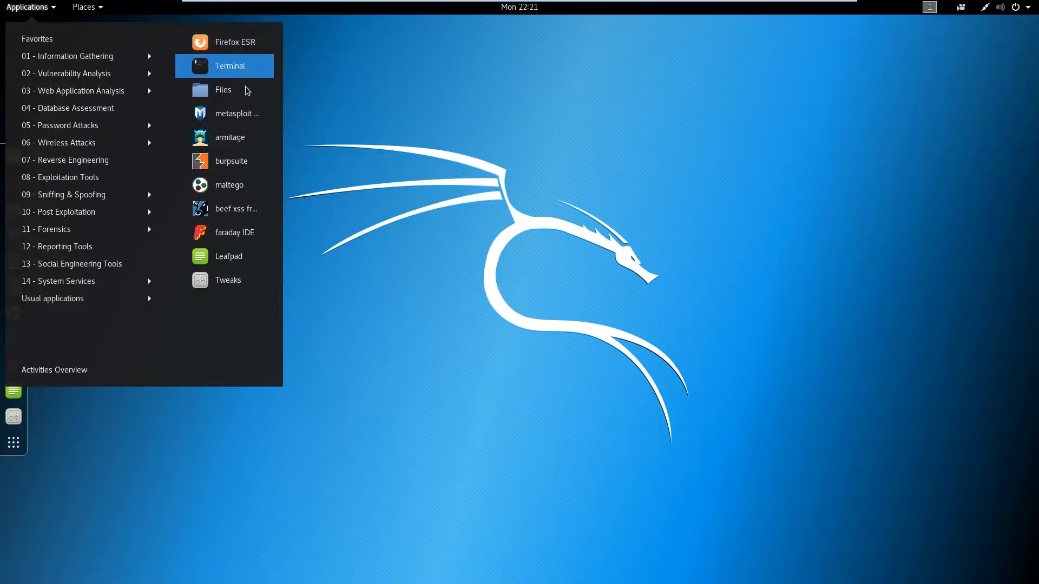
click(440, 80)
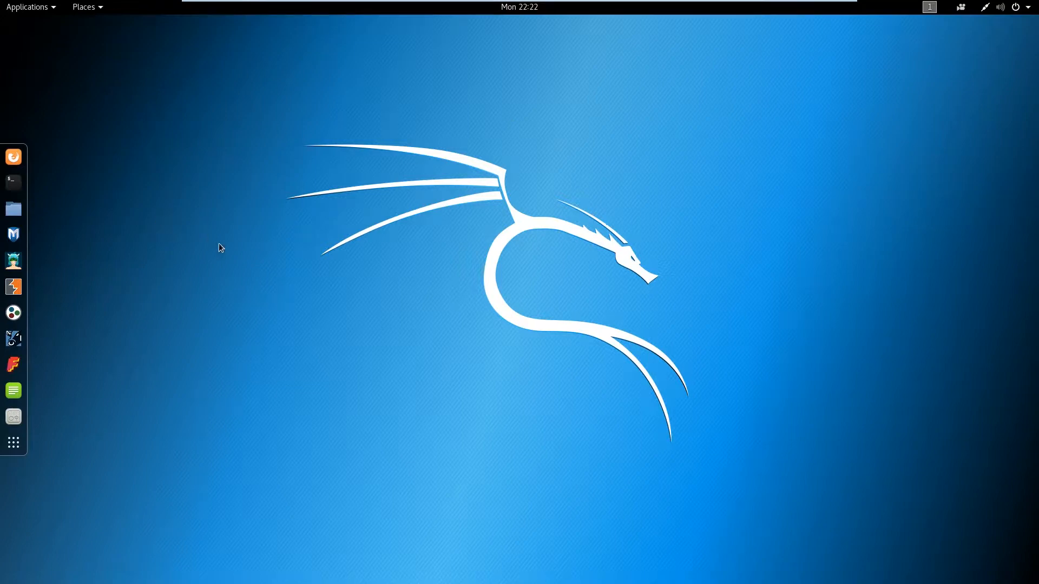
Step: Launch nmap from the Information Gathering tools
mouse_move(32, 3)
click(32, 7)
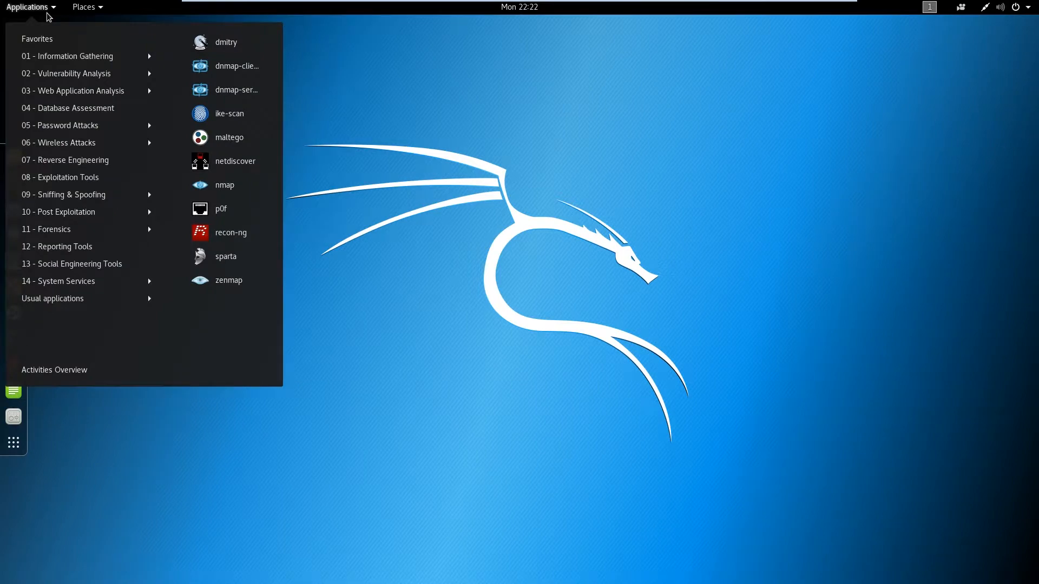
click(244, 190)
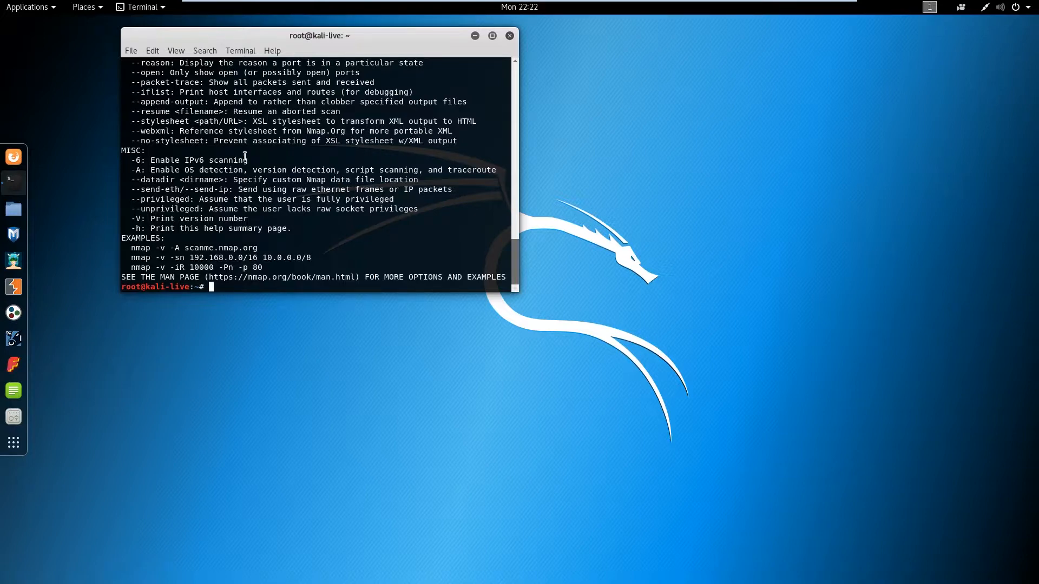
Step: Examine the nmap help text from target specification and host discovery through to the examples, and close the terminal window
scroll(250, 209, up, 20)
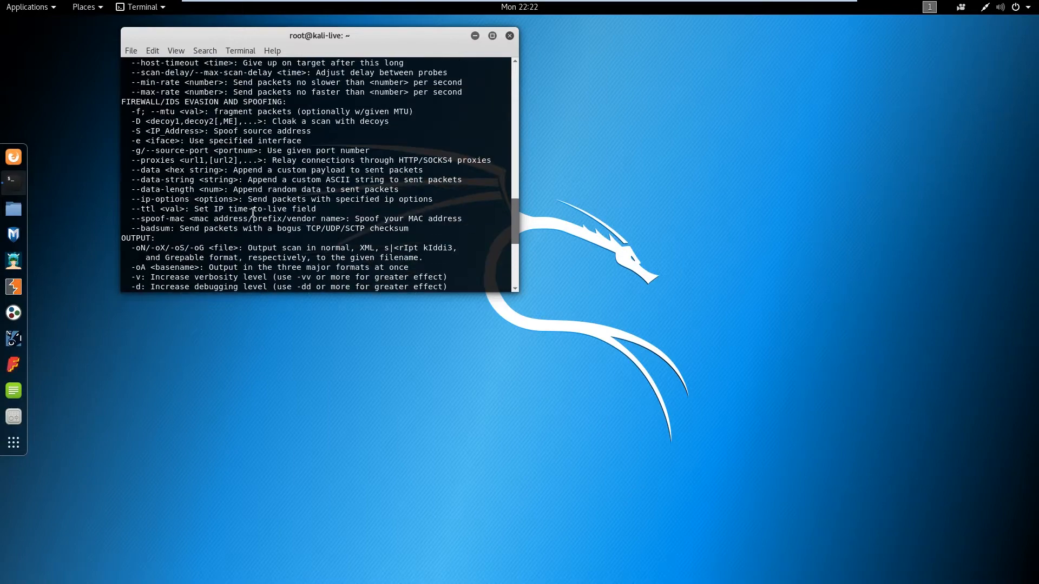
scroll(249, 207, up, 5)
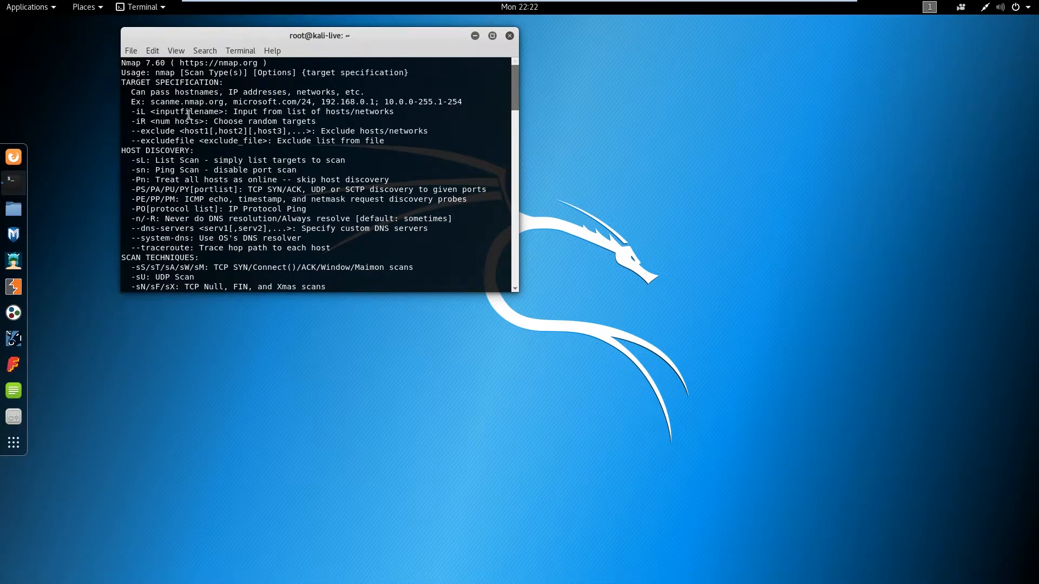
scroll(183, 118, down, 1)
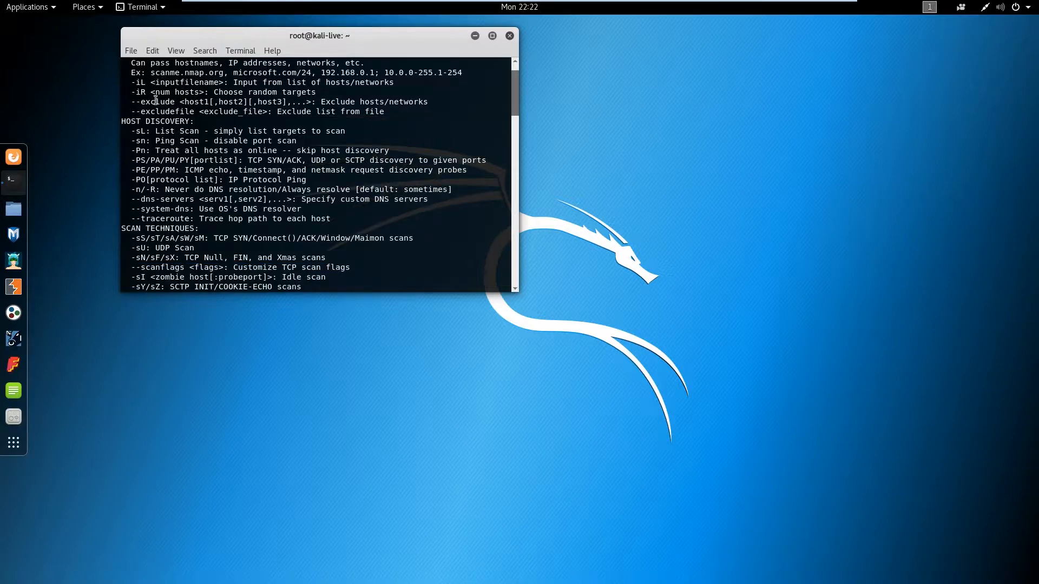
scroll(149, 175, down, 1)
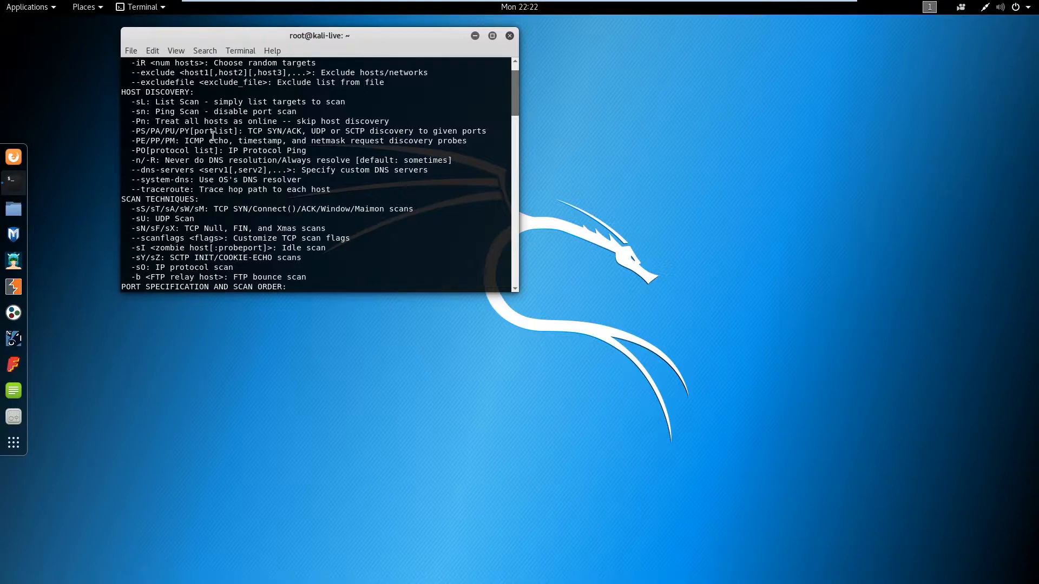
scroll(178, 151, down, 1)
scroll(161, 133, up, 2)
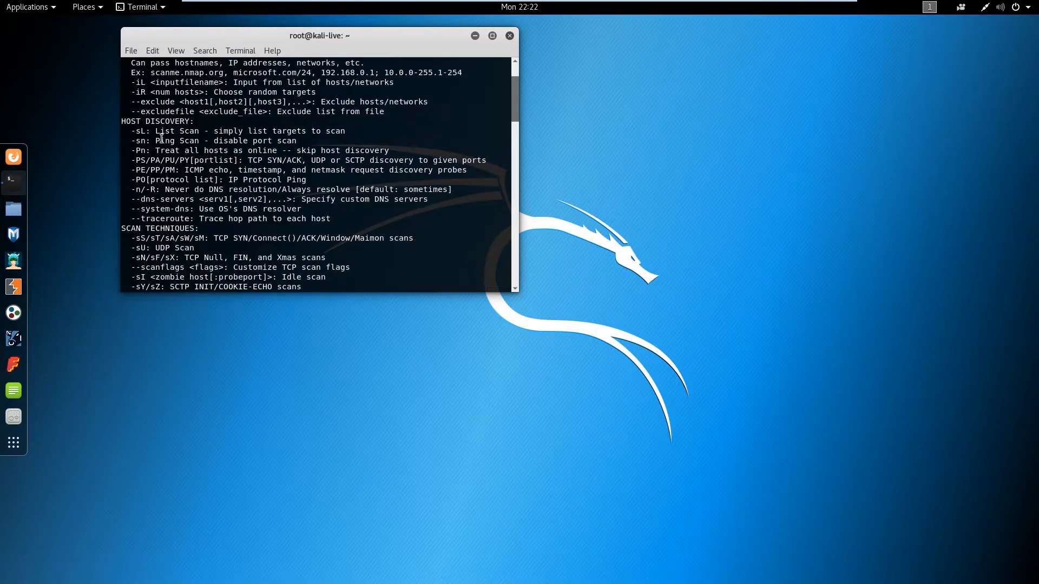
scroll(157, 162, down, 1)
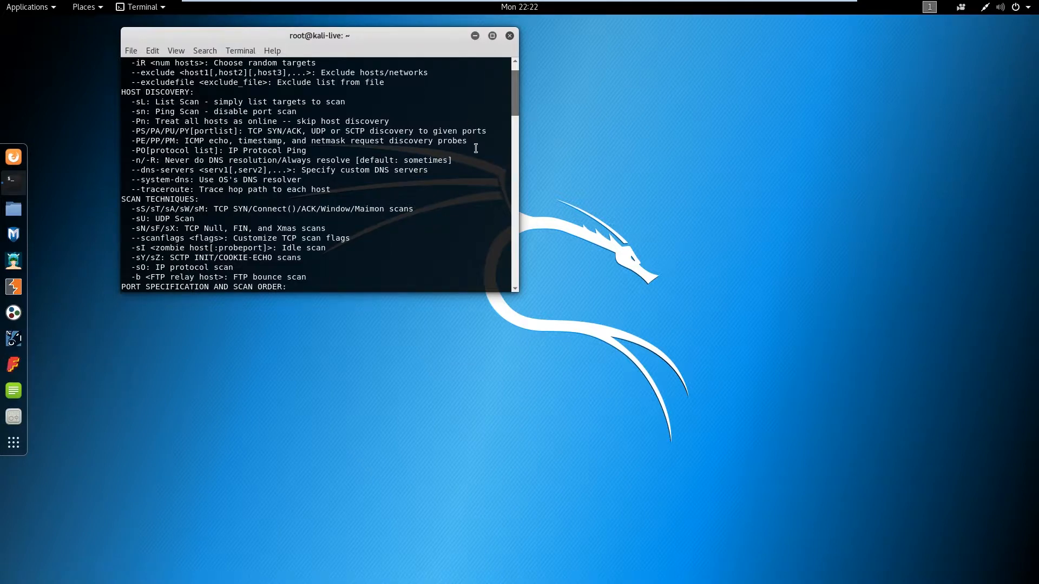
scroll(476, 148, down, 1)
drag(515, 112, 515, 197)
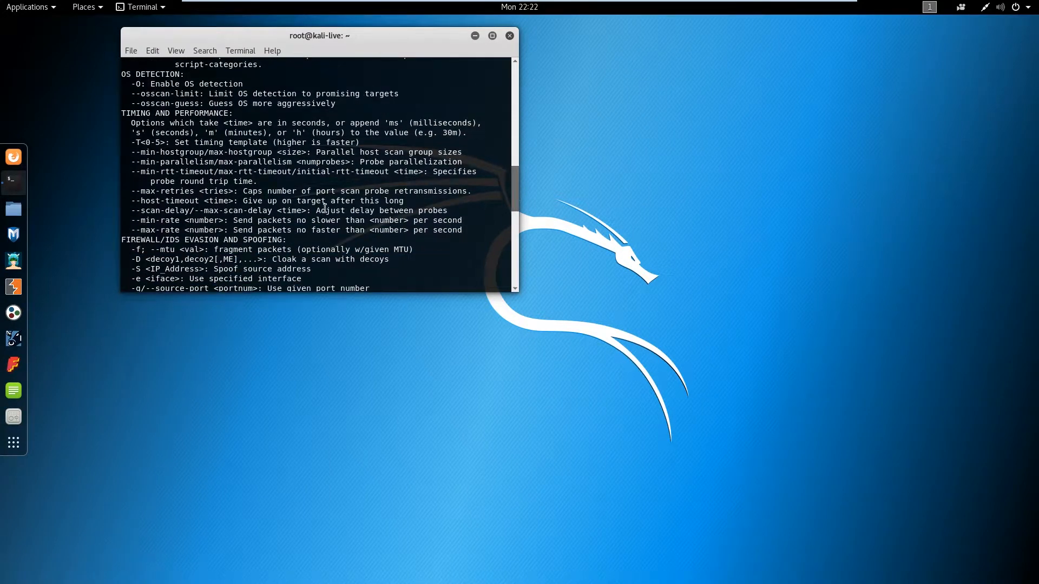
drag(514, 206, 511, 281)
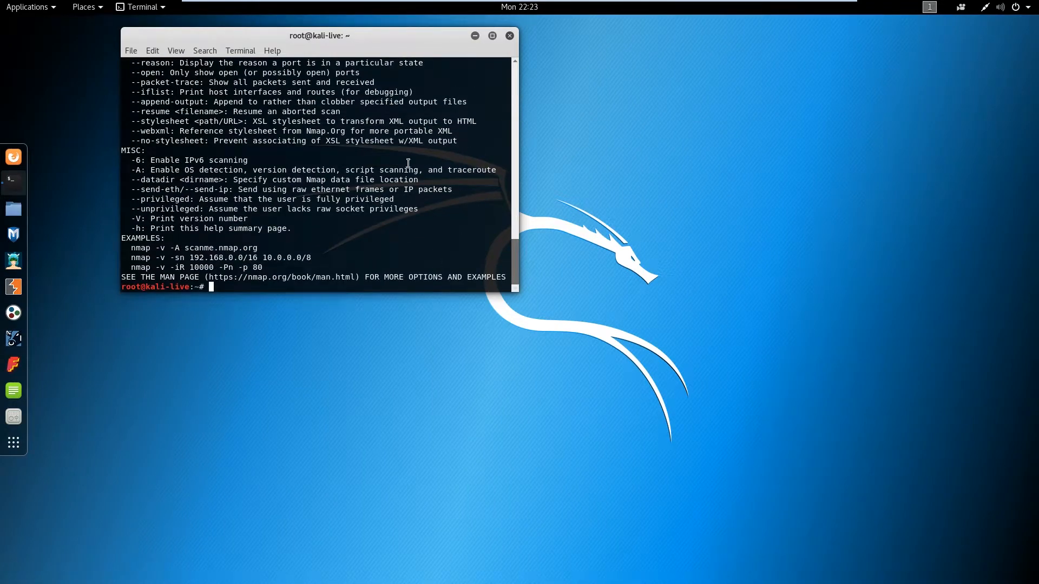
click(509, 36)
Step: Launch Zenmap from the Information Gathering tools and maximize its window
click(51, 8)
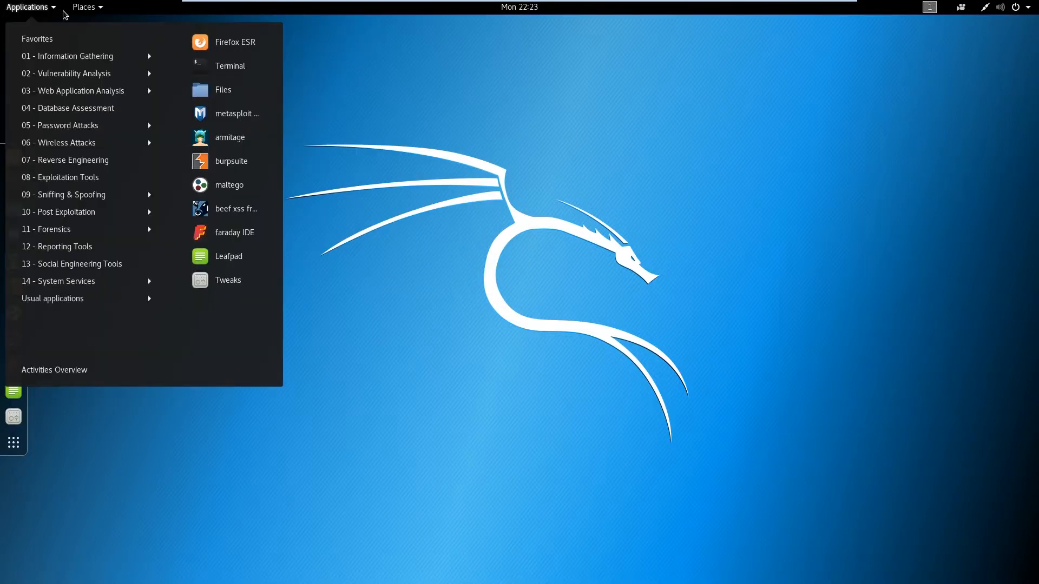
mouse_move(87, 6)
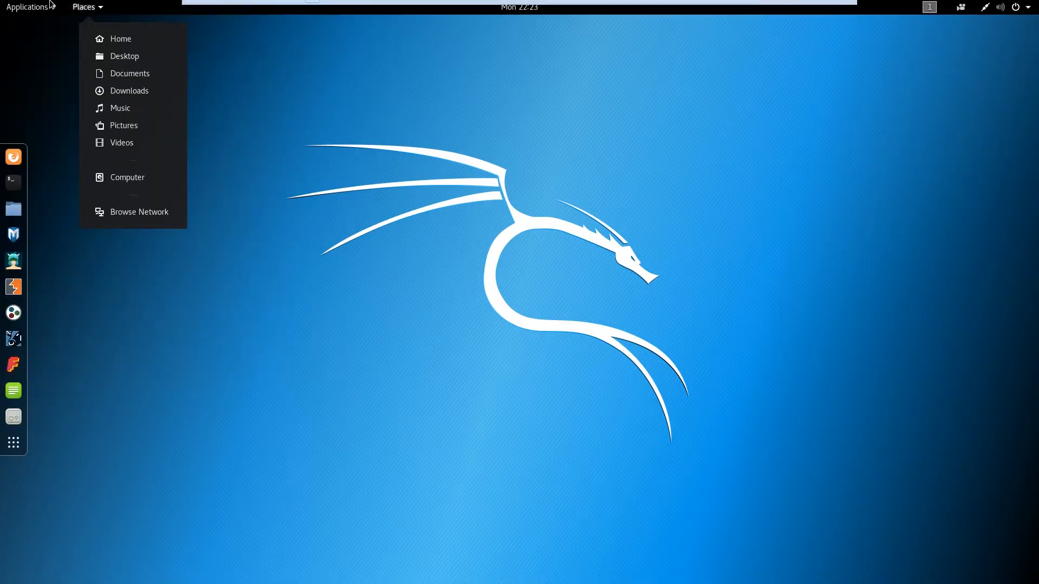
mouse_move(30, 7)
mouse_move(96, 56)
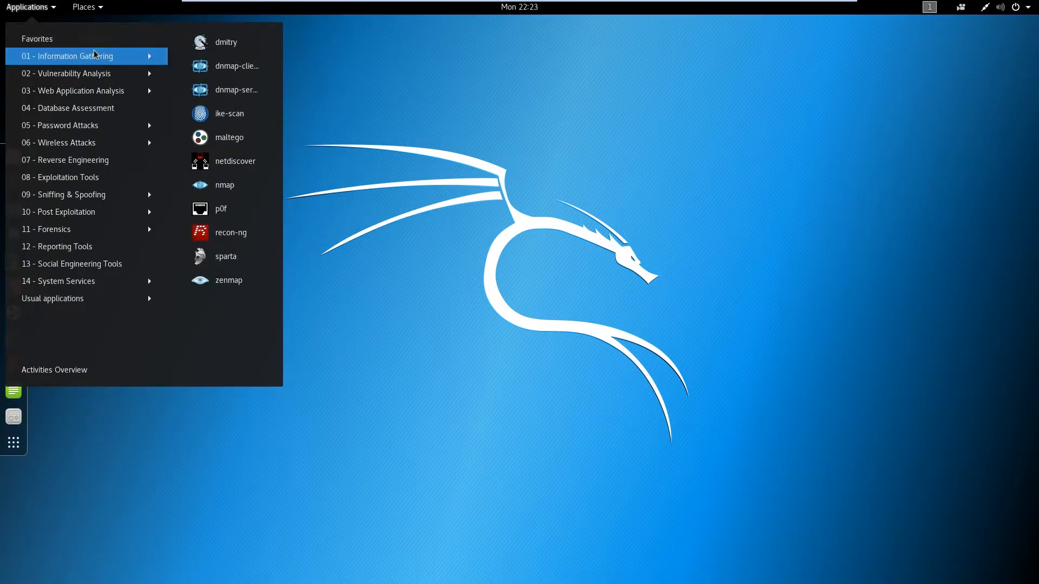
click(241, 287)
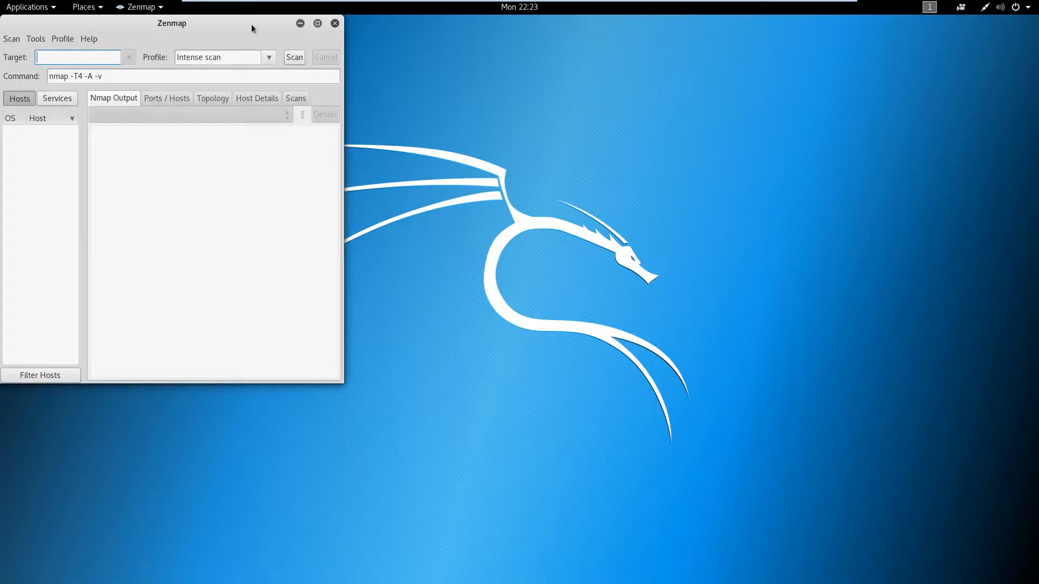
click(318, 23)
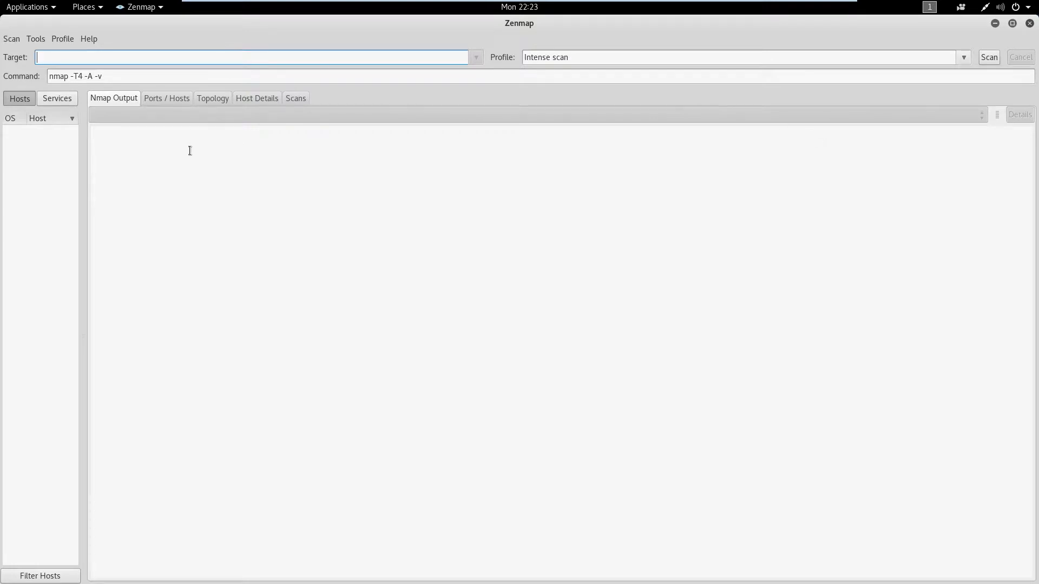
Step: Look through the empty Ports / Hosts, Topology, Host Details and Scans views, and return to Nmap Output
click(148, 98)
click(208, 98)
click(259, 98)
click(296, 98)
click(114, 98)
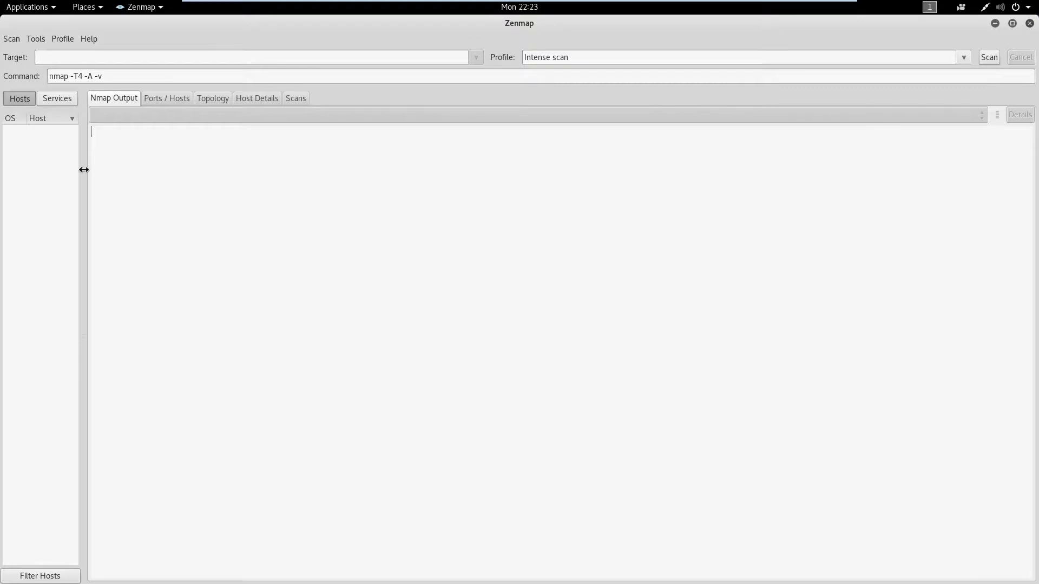
Step: Widen the pane that holds the Hosts list
drag(83, 170, 125, 172)
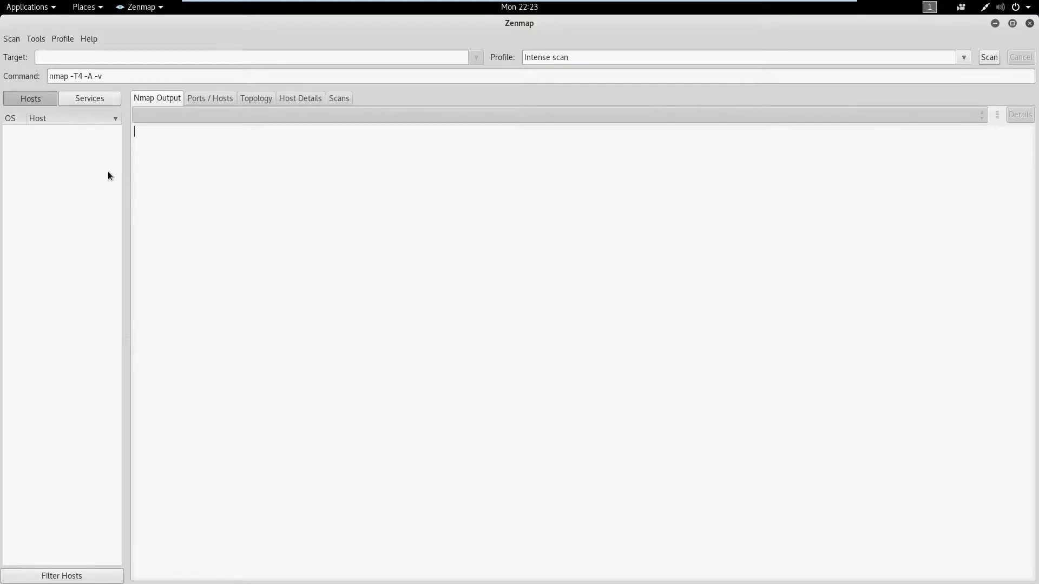
click(46, 129)
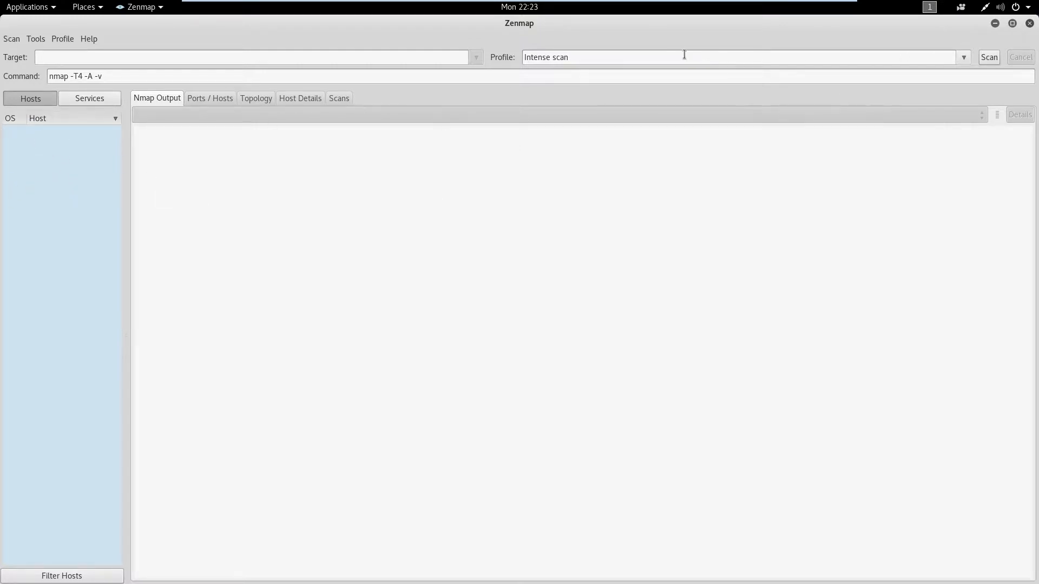
click(327, 56)
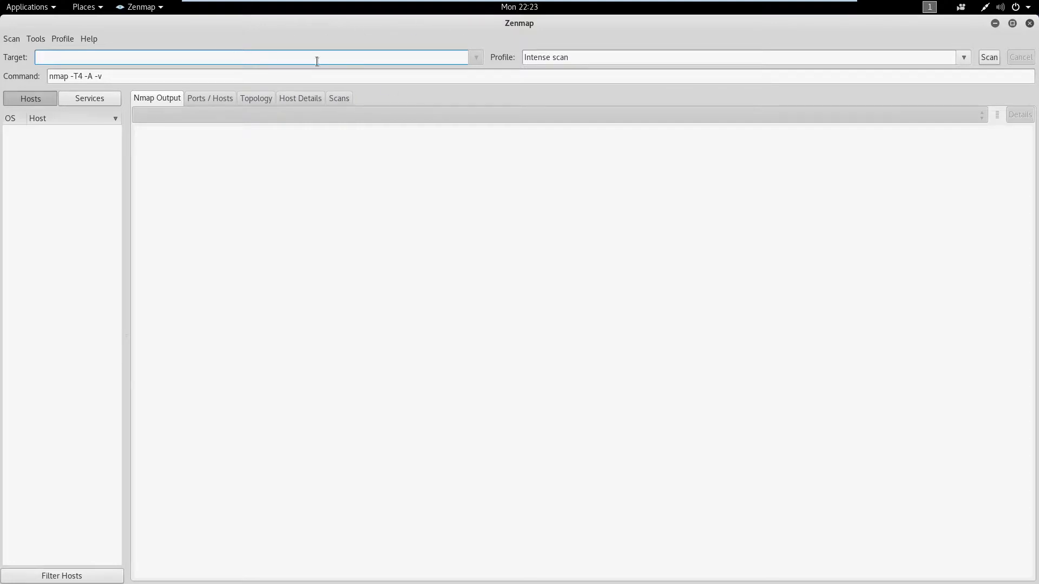
click(140, 70)
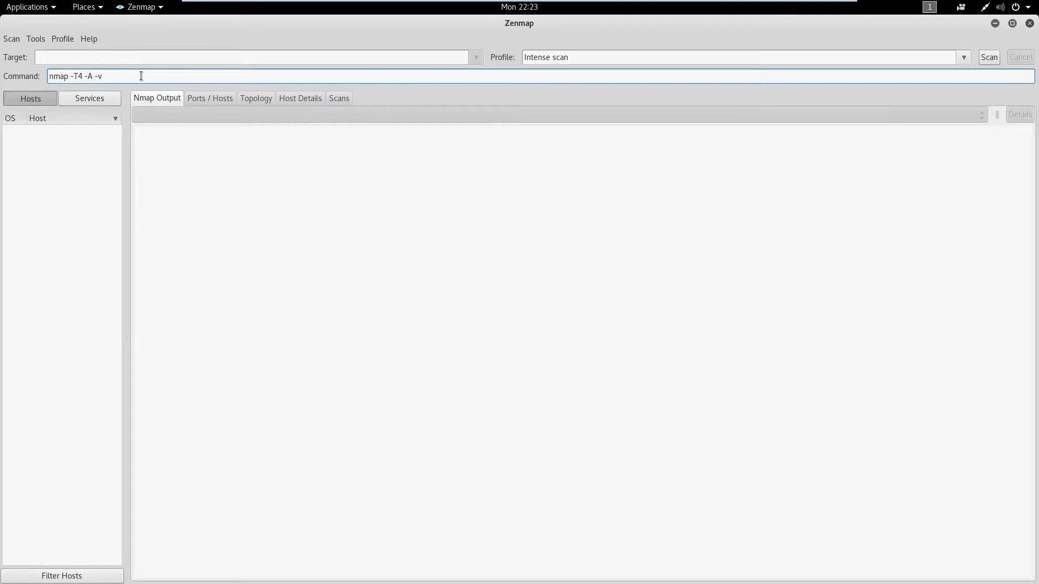
key(ctrl+a)
click(139, 77)
triple_click(103, 79)
click(111, 79)
Step: Open the nmap terminal again over Zenmap to compare it with the graphical interface, and close the terminal
click(40, 7)
mouse_move(83, 61)
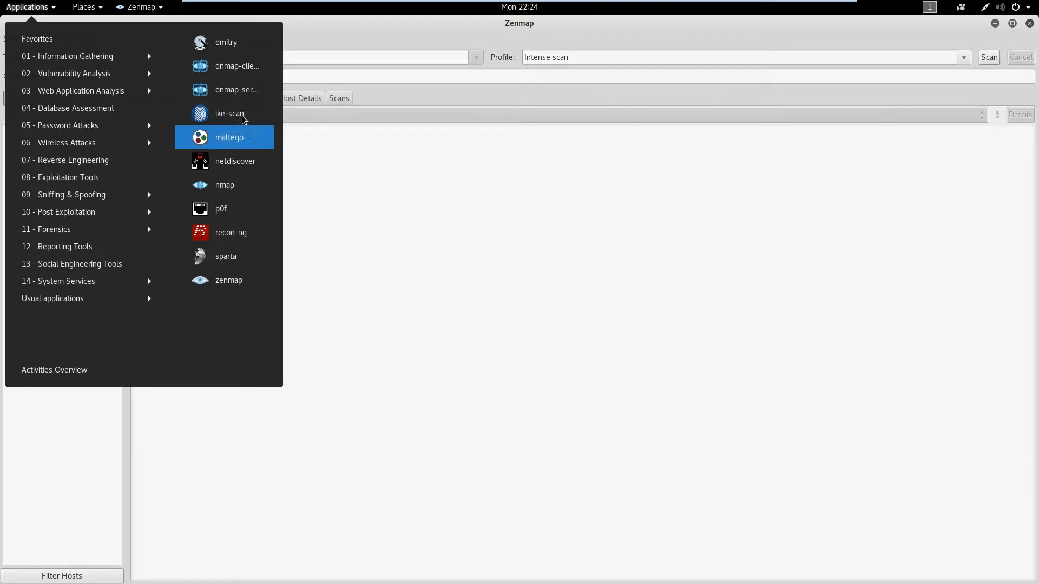
click(244, 188)
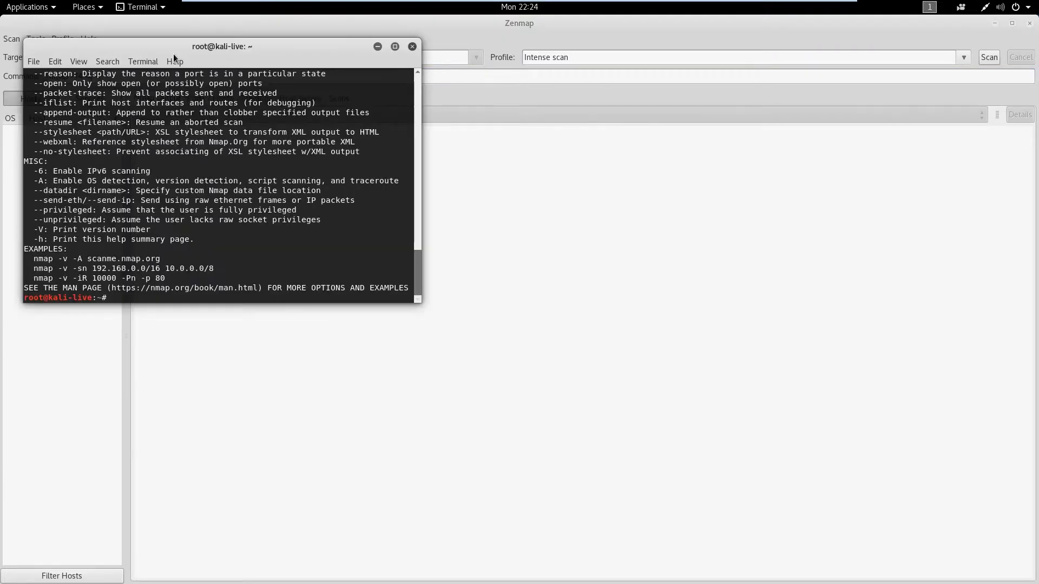
drag(173, 54, 378, 137)
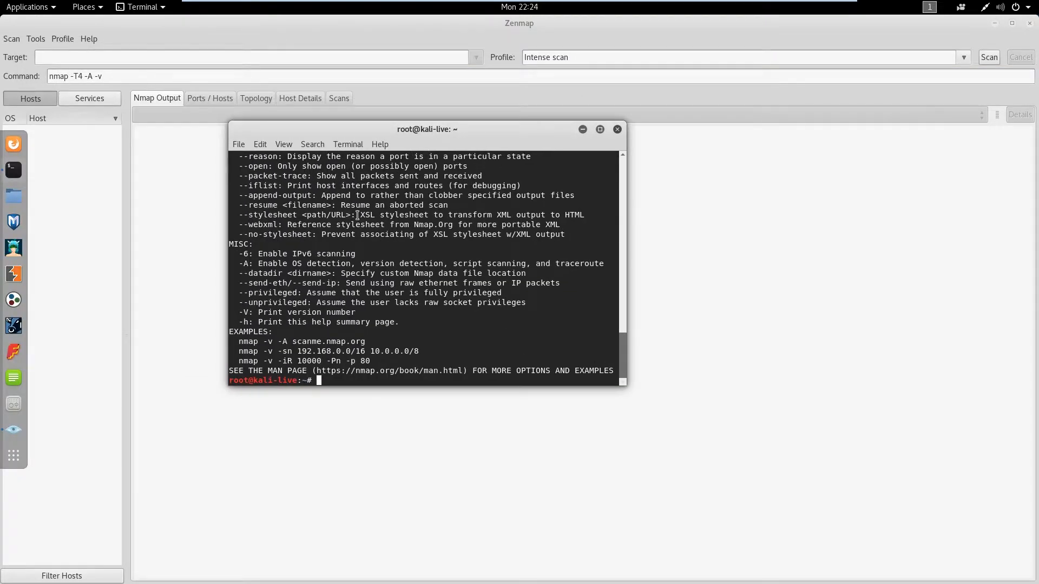
click(618, 128)
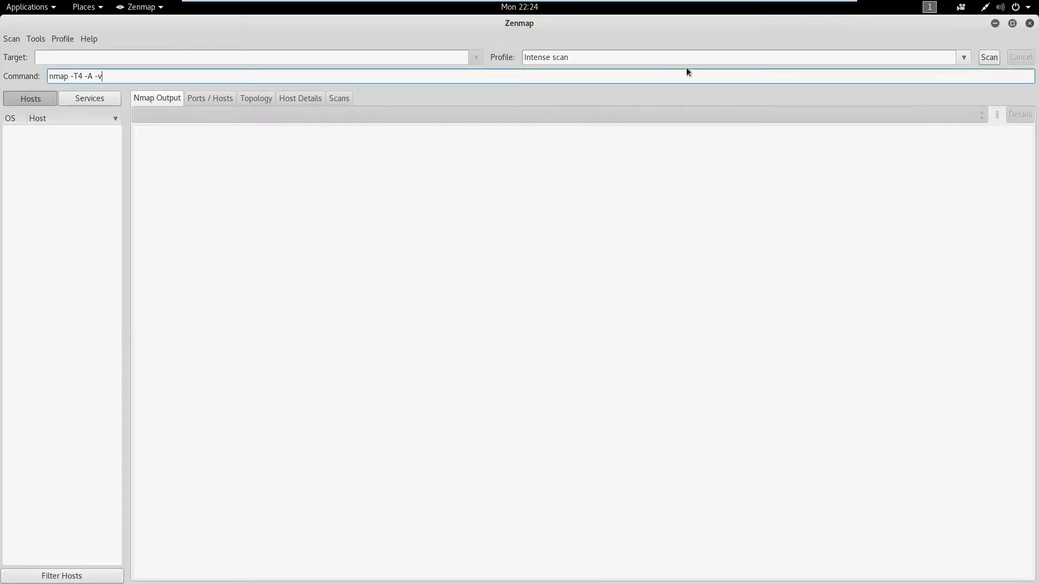
drag(83, 77, 160, 80)
click(153, 76)
click(145, 58)
text(hselrkjgsdflk)
key(BackSpace)
key(BackSpace)
key(BackSpace)
key(BackSpace)
key(BackSpace)
key(BackSpace)
key(BackSpace)
key(BackSpace)
key(BackSpace)
key(BackSpace)
key(BackSpace)
key(BackSpace)
key(BackSpace)
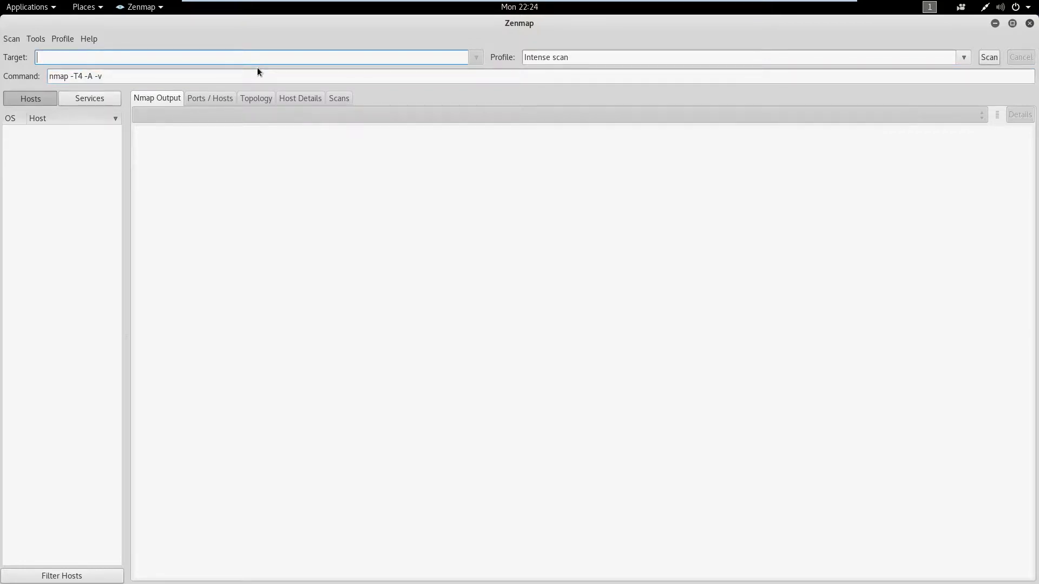
Step: Try the Regular scan profile and the Ping scan profile to compare the nmap commands they generate
click(965, 57)
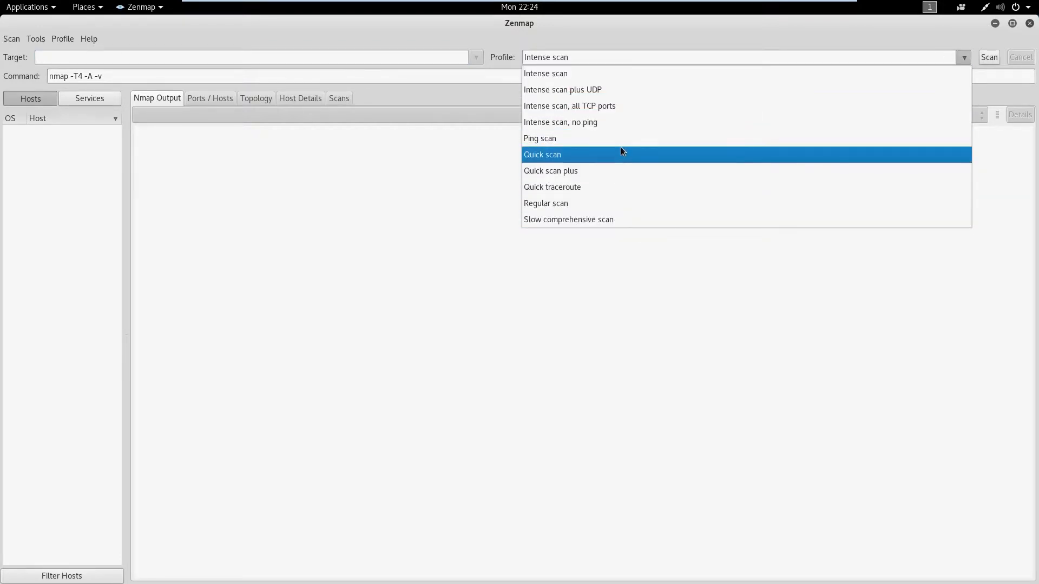
click(631, 203)
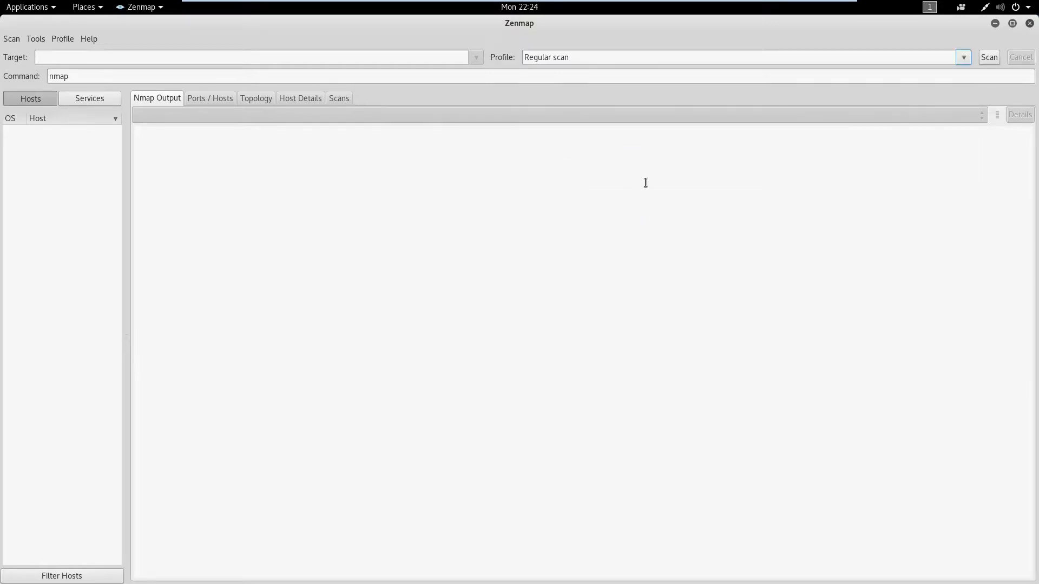
click(959, 57)
click(782, 138)
Step: Set the scan profile to Quick scan and make the Target field ready for entry
click(962, 56)
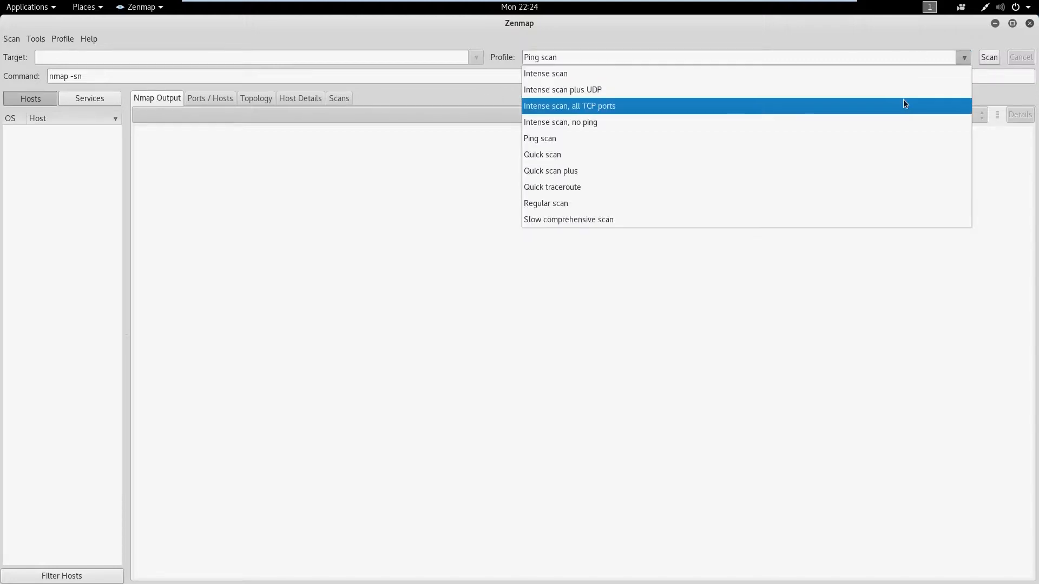
click(640, 157)
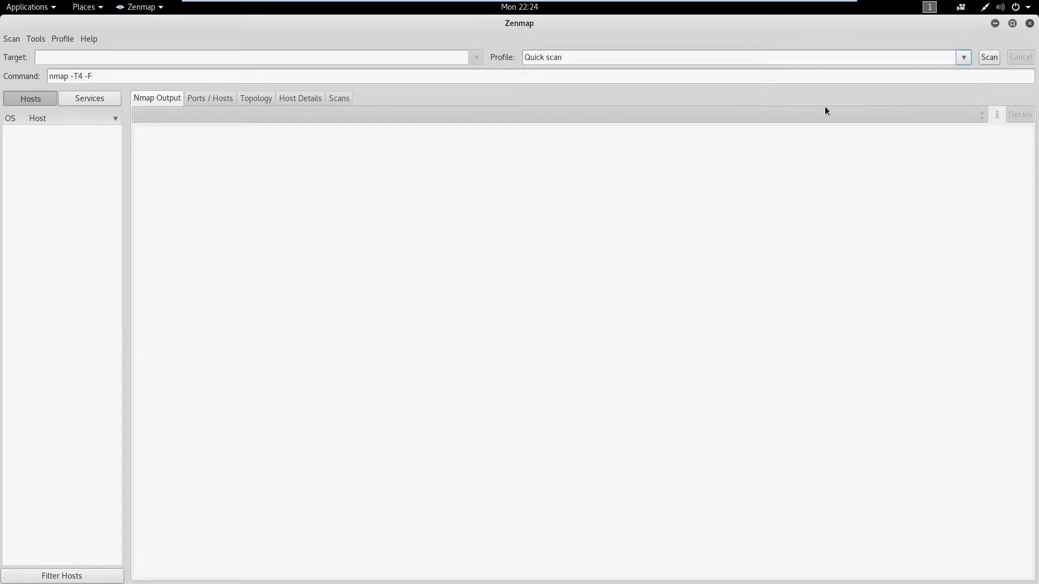
click(963, 60)
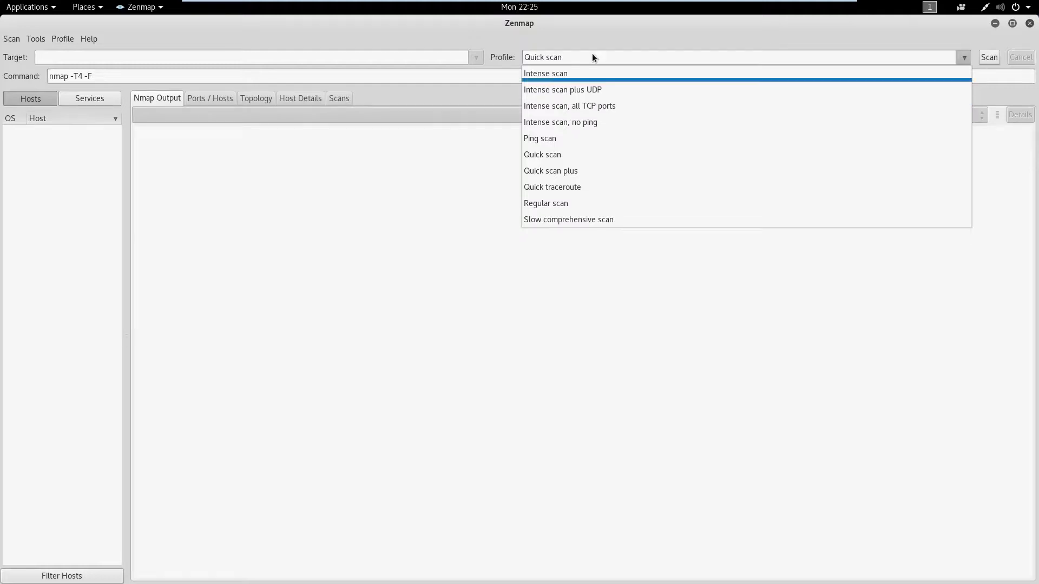
click(498, 31)
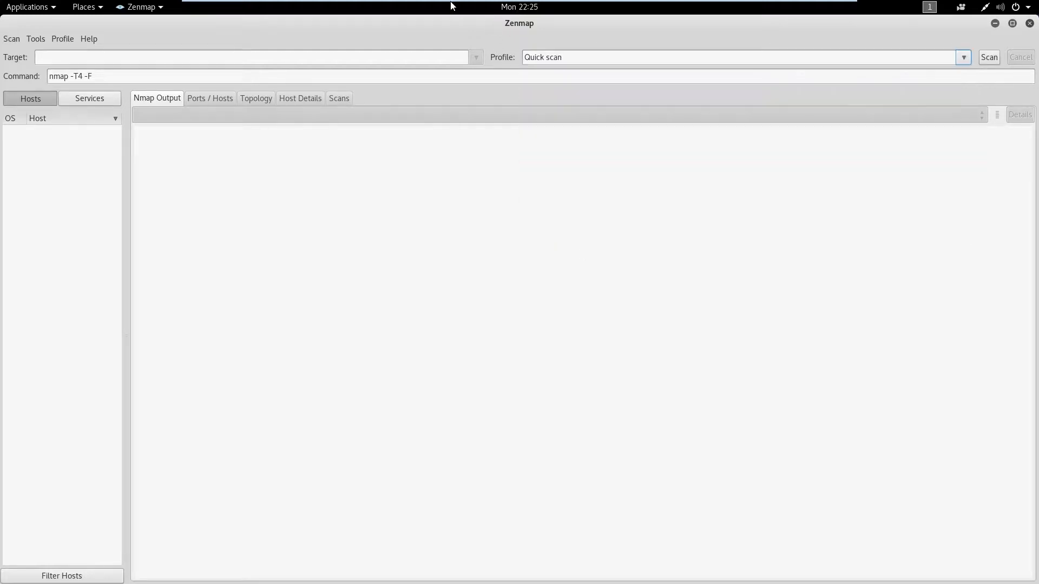
click(366, 55)
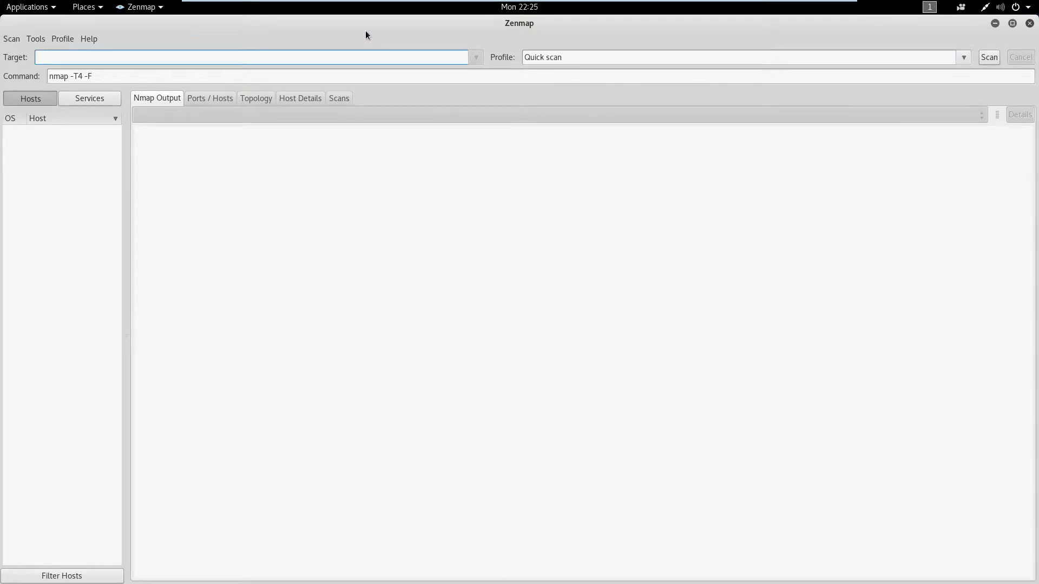
Step: Set the scan target to 192.168.75.130 and run it with the Ping scan profile
text(192.168.75.130)
click(953, 58)
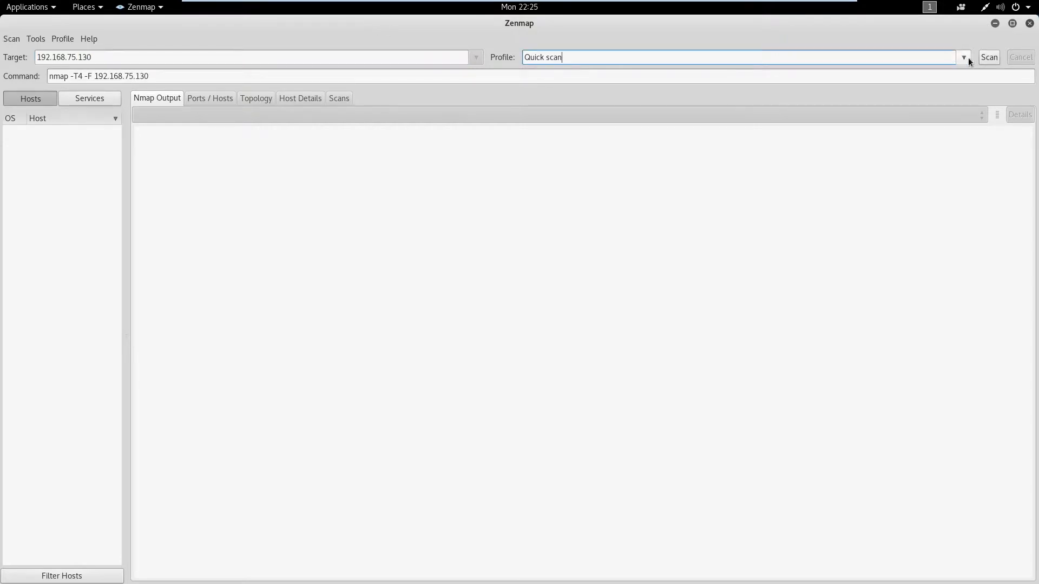
click(966, 56)
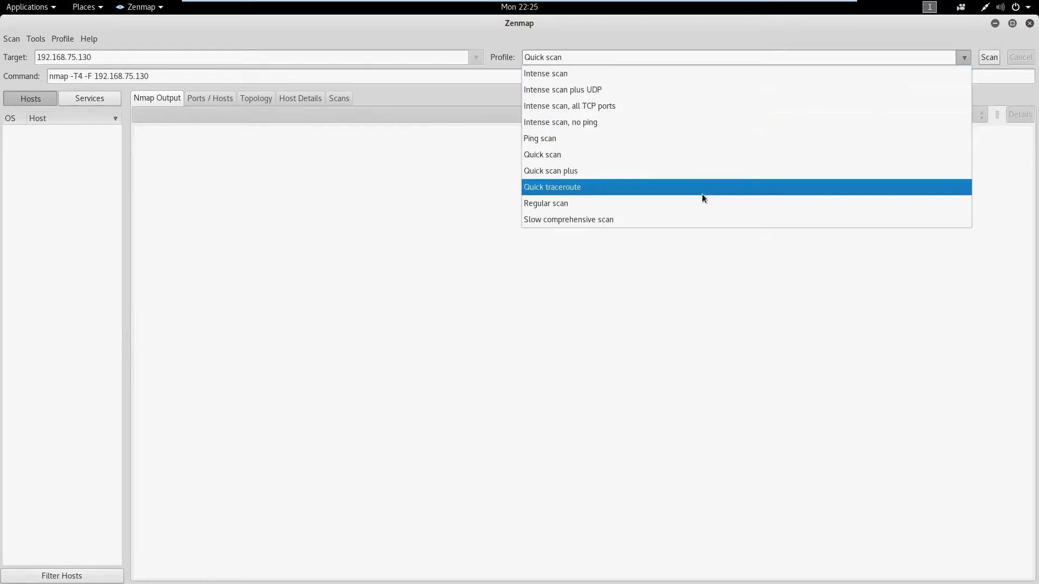
click(677, 153)
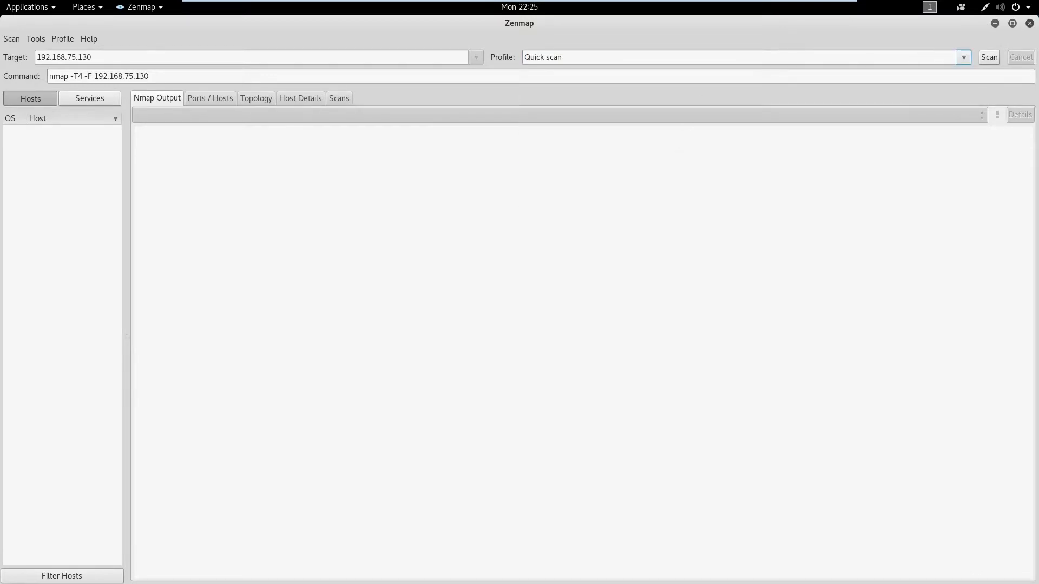
click(944, 57)
click(758, 140)
click(990, 57)
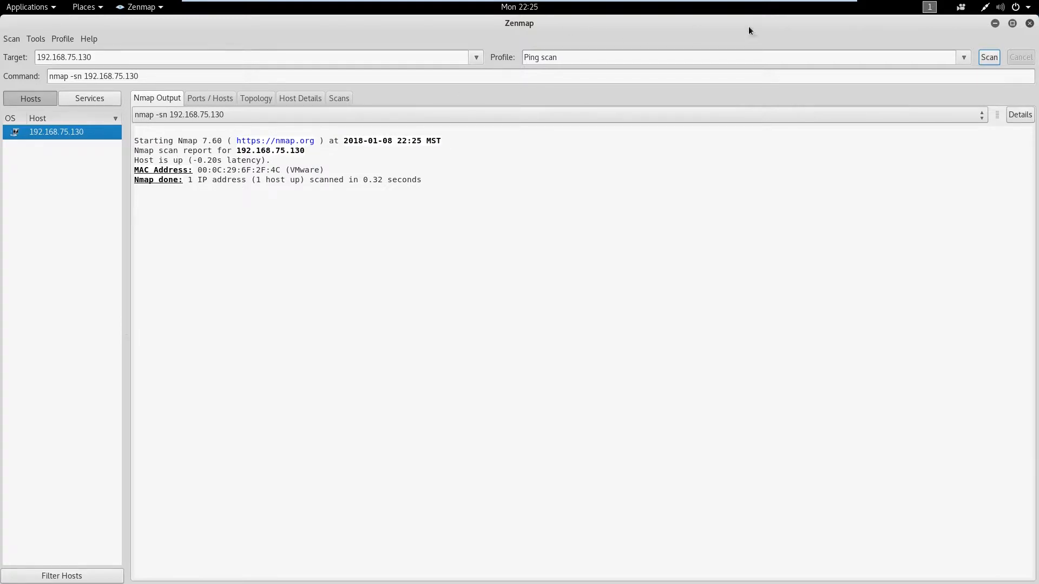
Step: Scan 192.168.75.130 again with the Quick scan profile
click(964, 57)
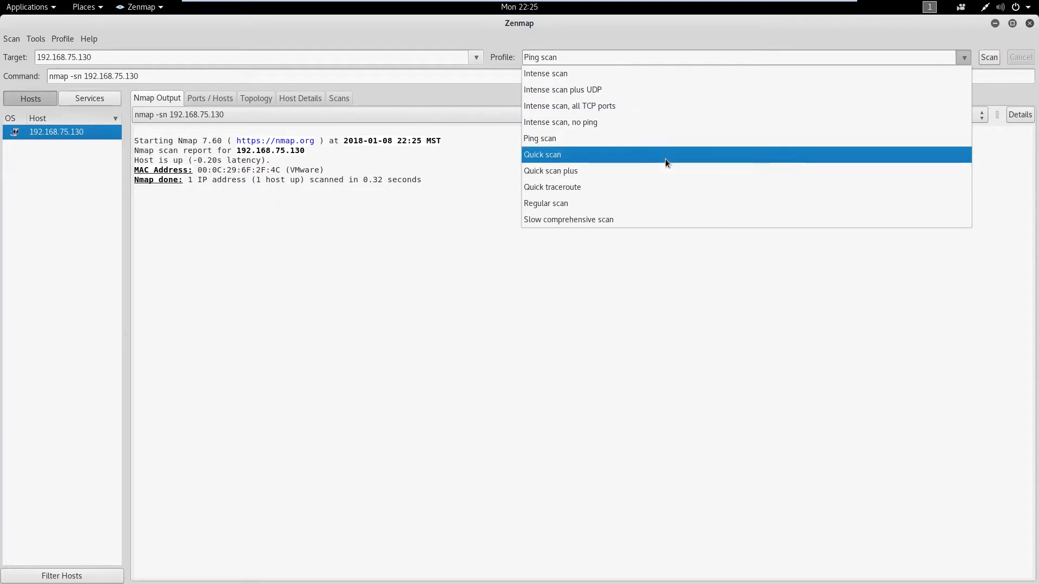
click(667, 158)
click(963, 58)
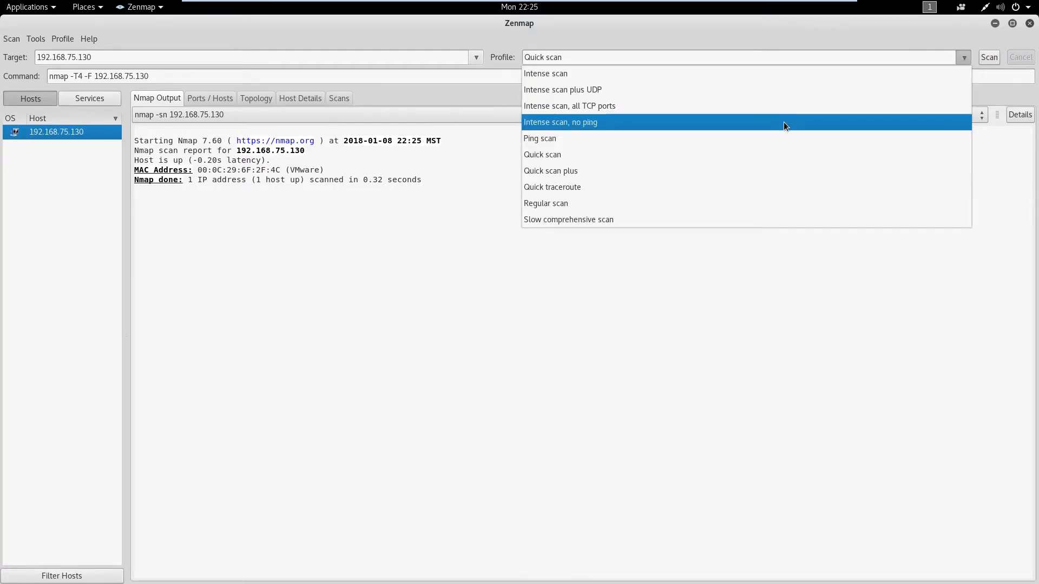
click(974, 56)
click(988, 58)
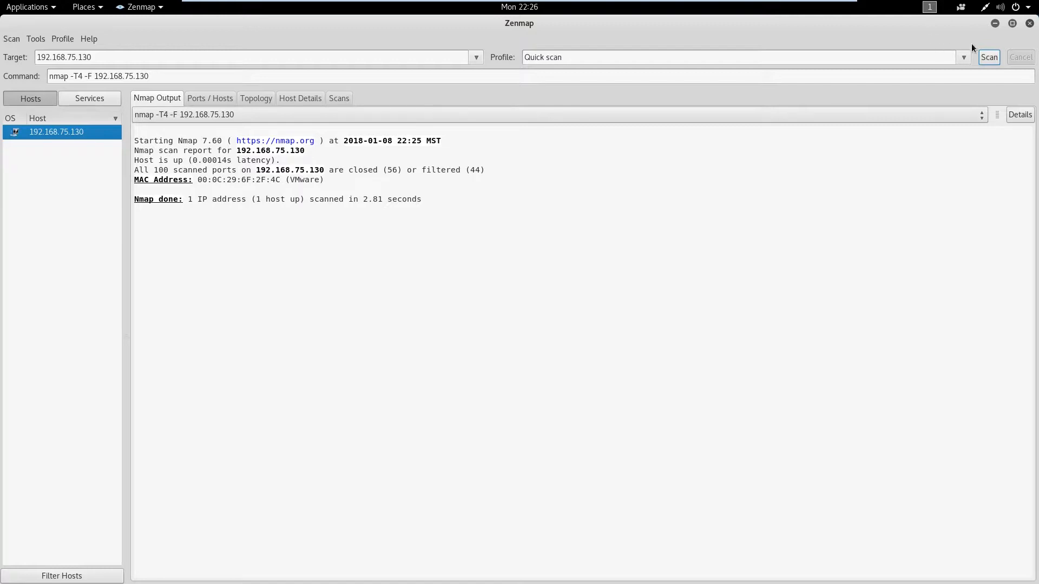
Step: Scan 192.168.75.130 with the Regular scan profile
click(963, 57)
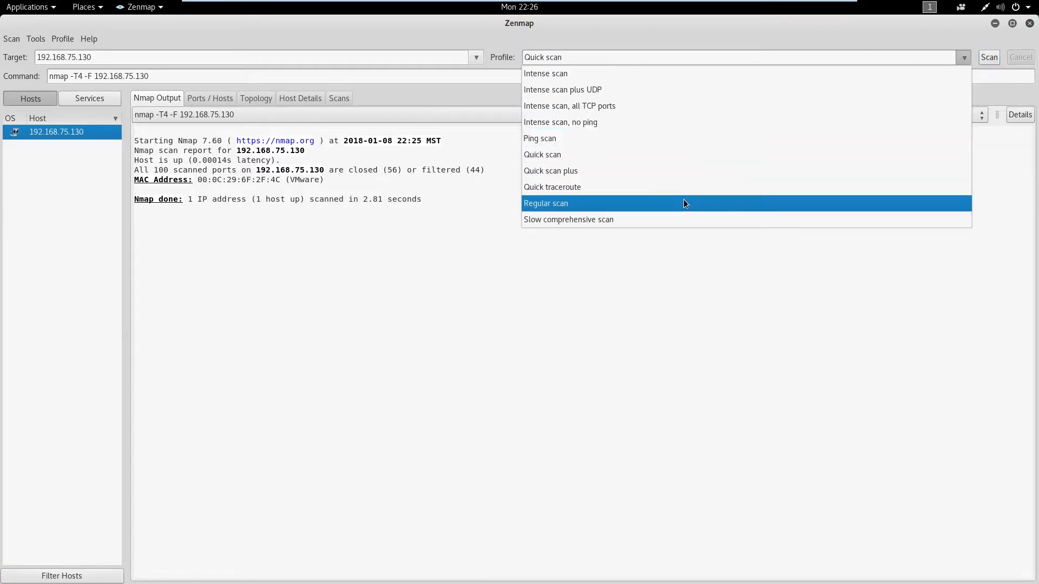
click(684, 204)
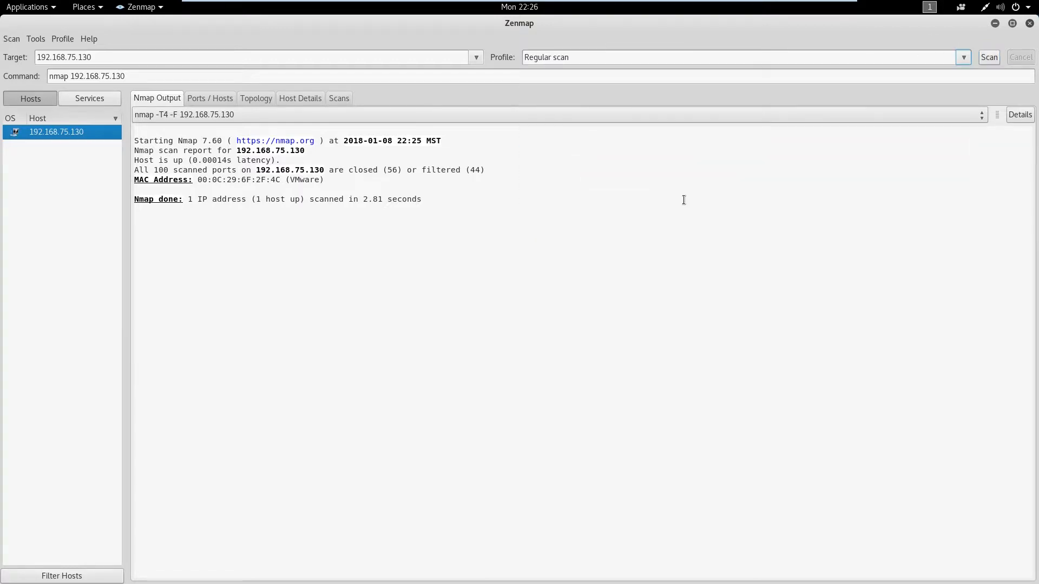
click(995, 57)
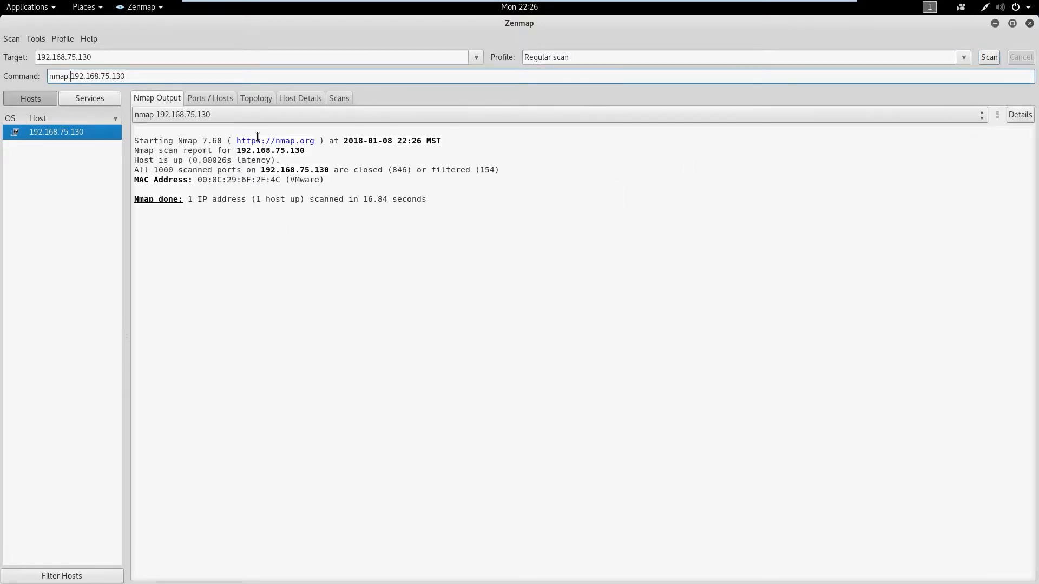
Step: Run the Intense scan profile on 192.168.75.130, followed by the Intense scan, all TCP ports profile
click(882, 58)
click(881, 74)
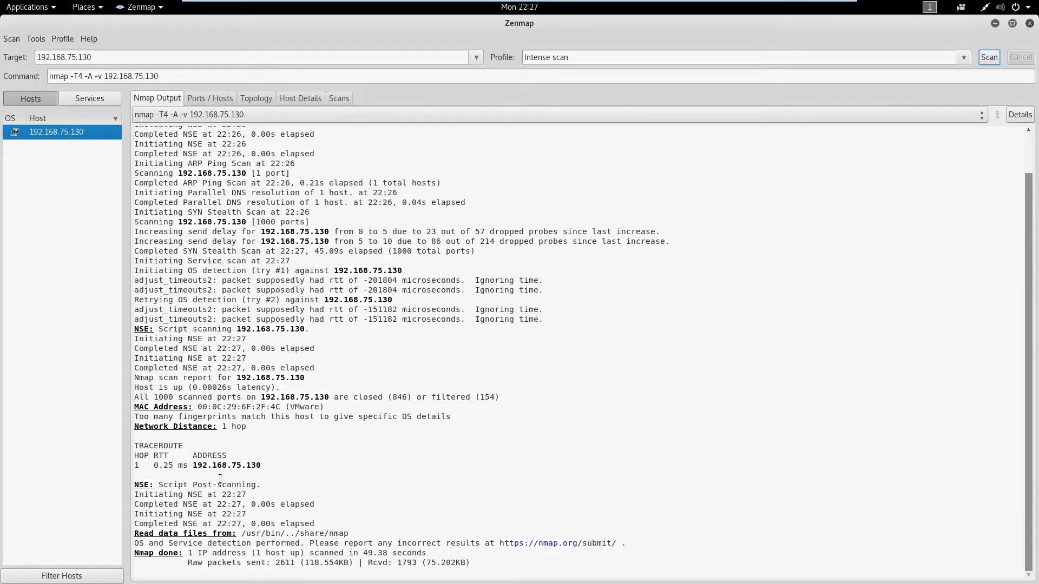
click(845, 57)
click(842, 107)
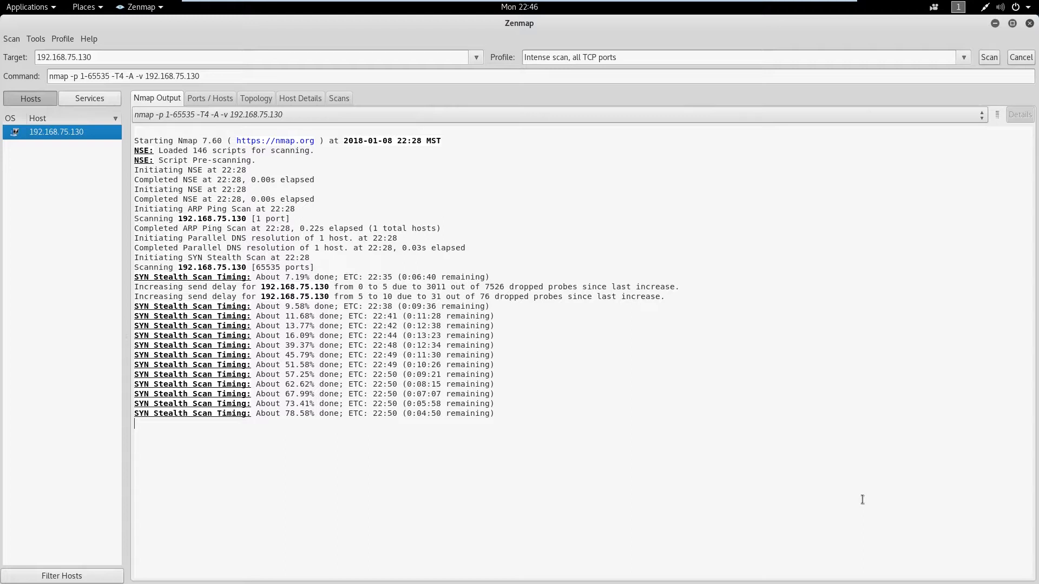
Step: Follow the all-TCP-ports scan until it finishes and read through its nmap output for port states and host details
click(883, 397)
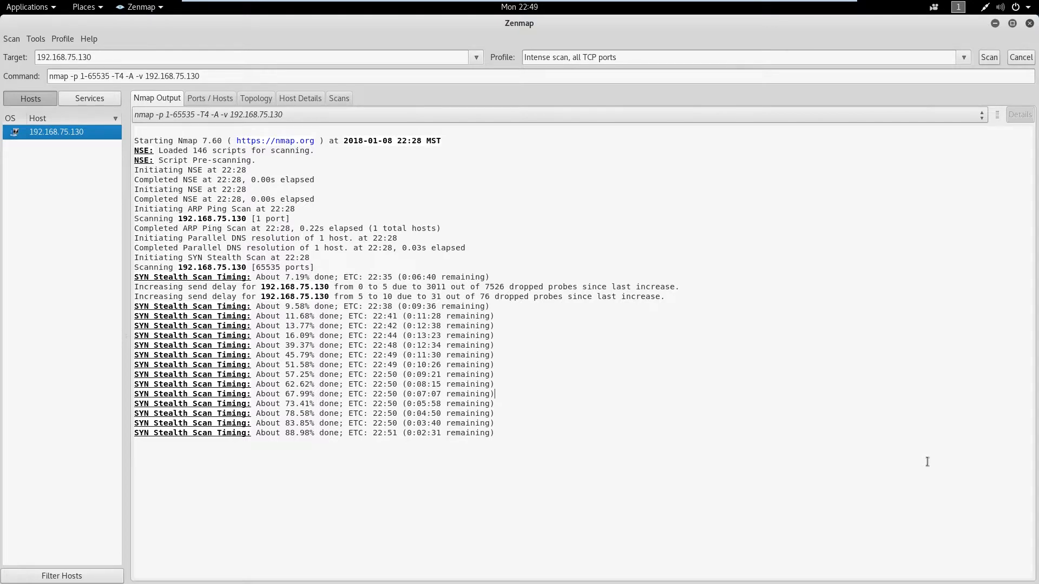
click(934, 428)
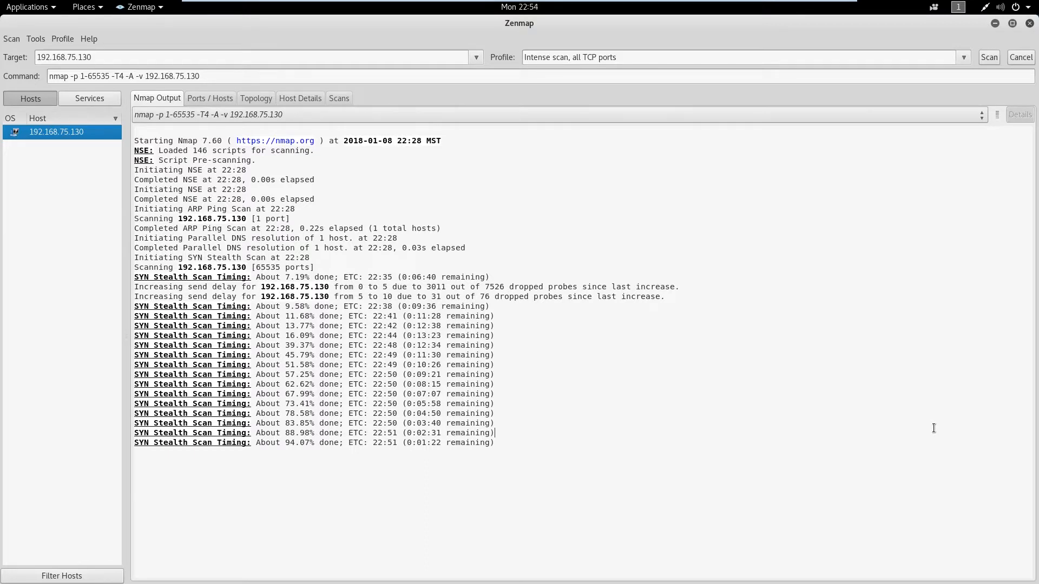
click(841, 471)
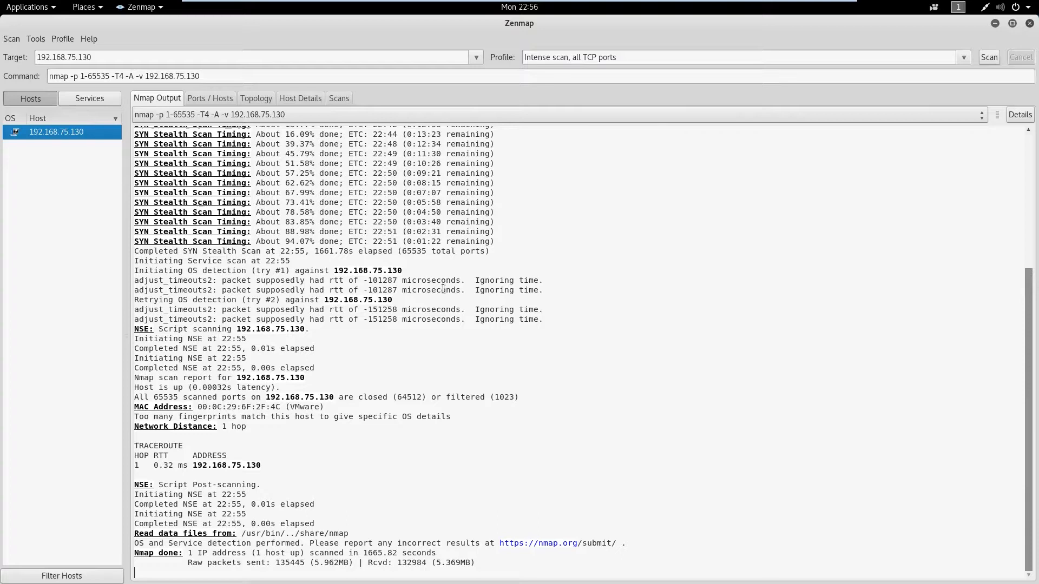
click(793, 399)
scroll(704, 377, up, 6)
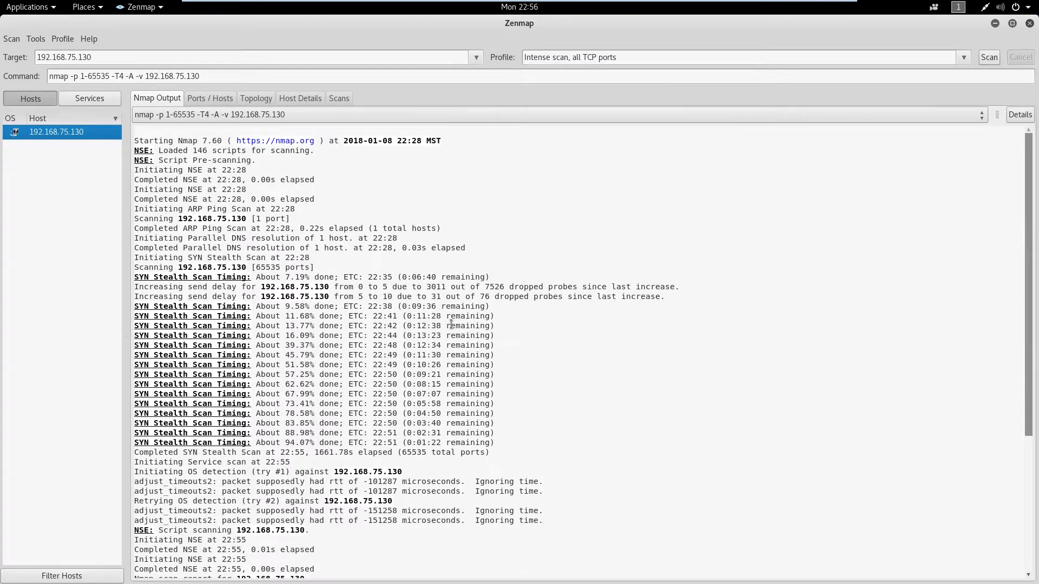
scroll(451, 328, down, 3)
scroll(357, 276, down, 3)
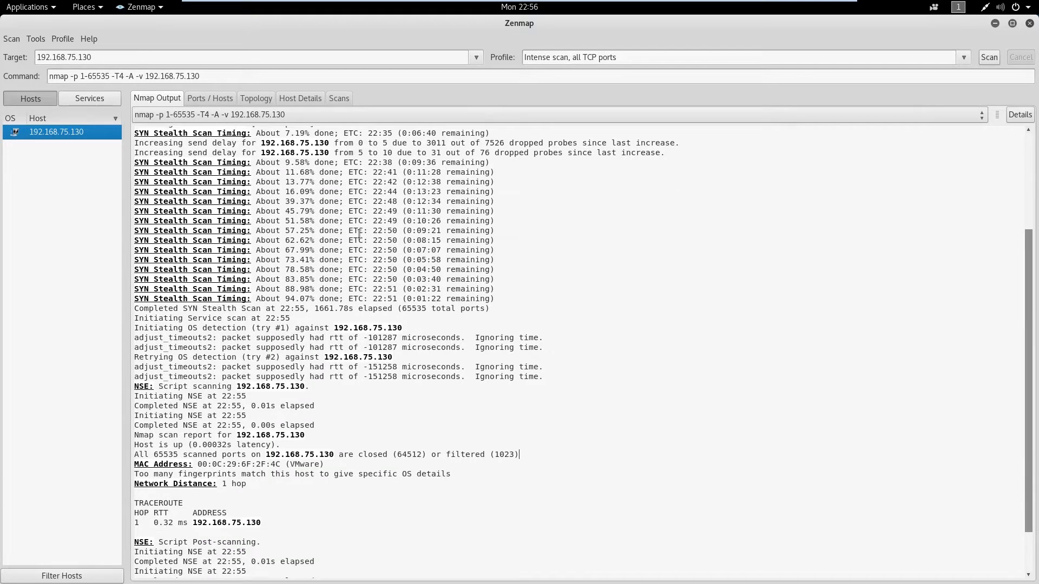
scroll(359, 234, down, 1)
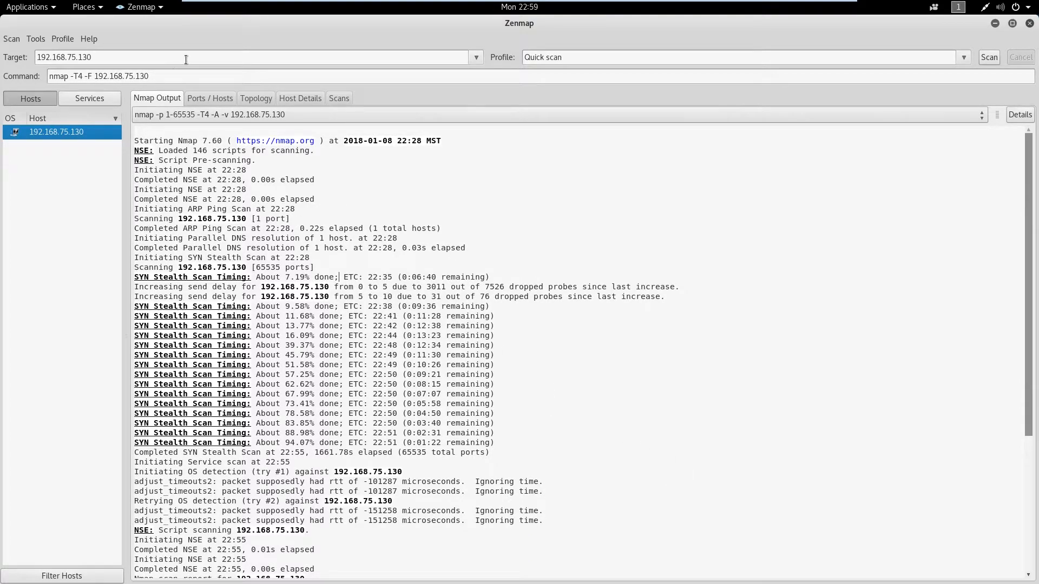
Step: Change the target to 192.168.75.128 and scan it with the Quick scan profile
click(186, 59)
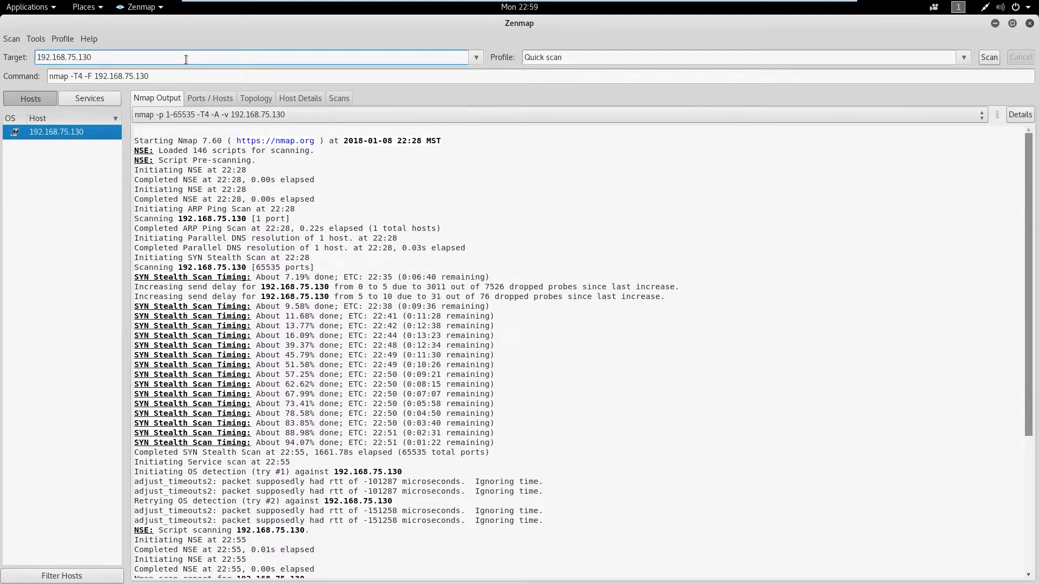
key(BackSpace)
key(BackSpace)
text(28)
key(Escape)
key(Tab)
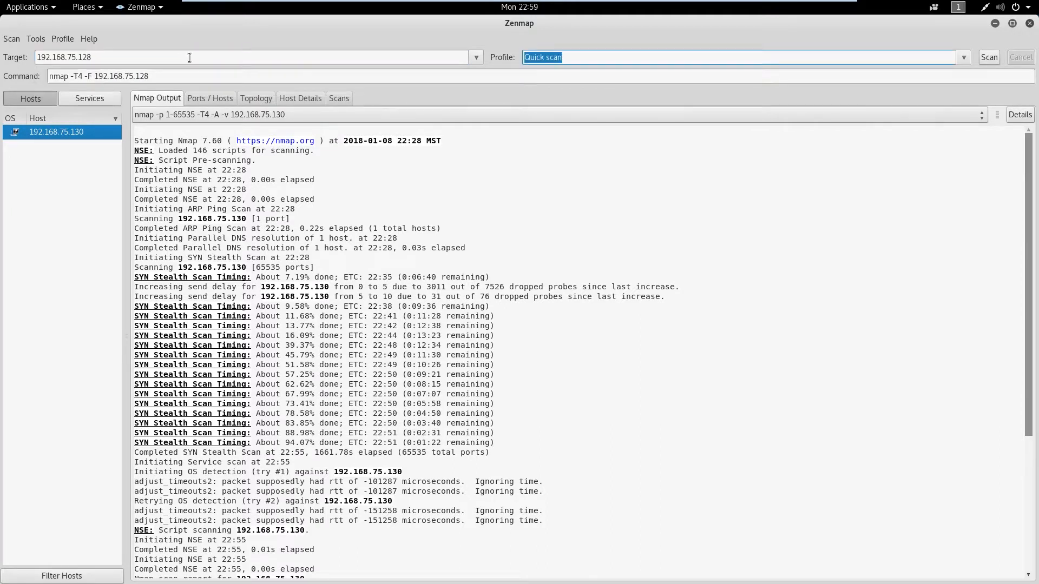
click(986, 57)
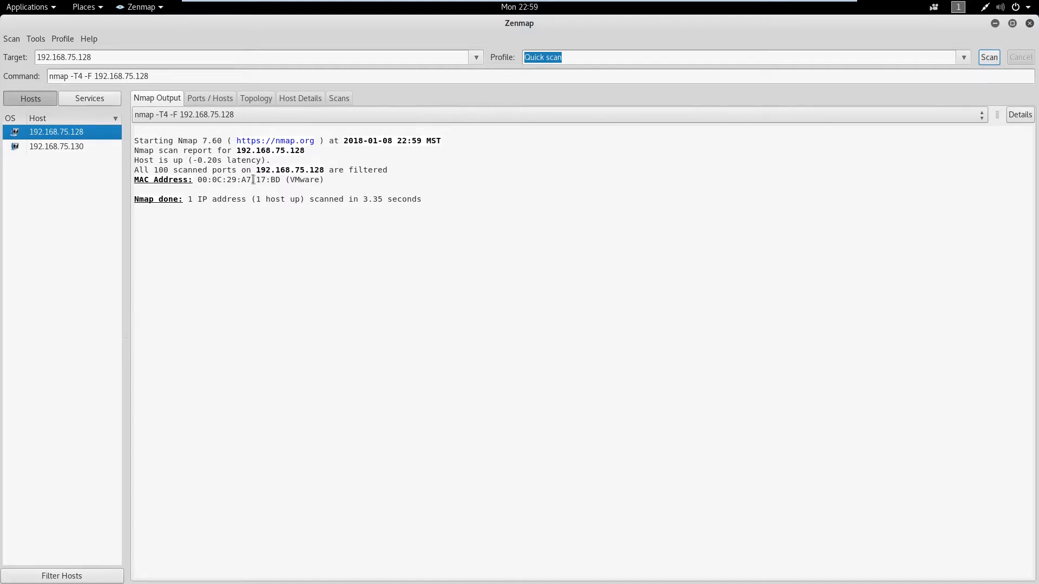
Step: Scan 192.168.75.128 with the Regular scan profile
click(964, 57)
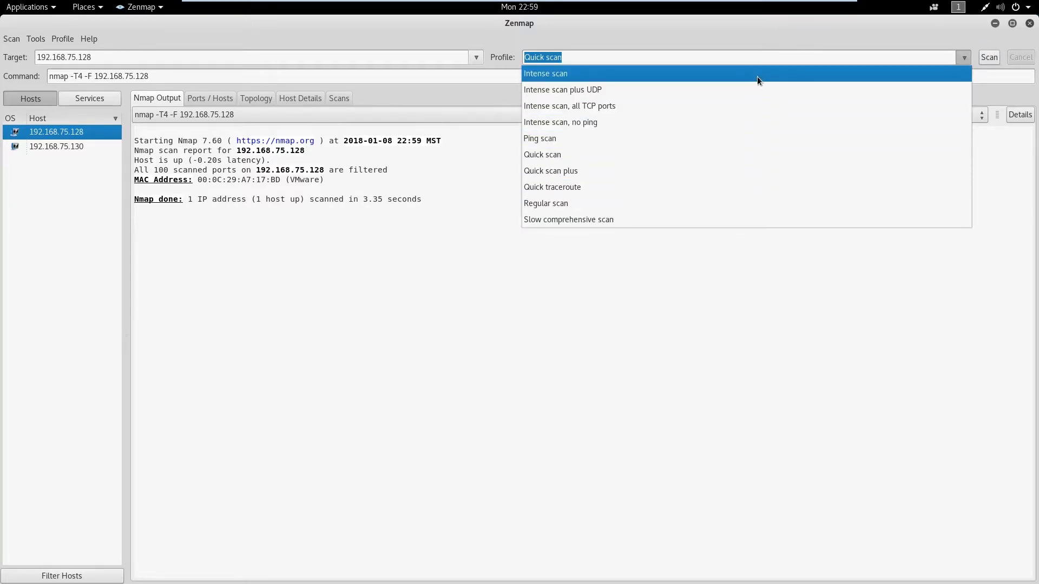
click(706, 204)
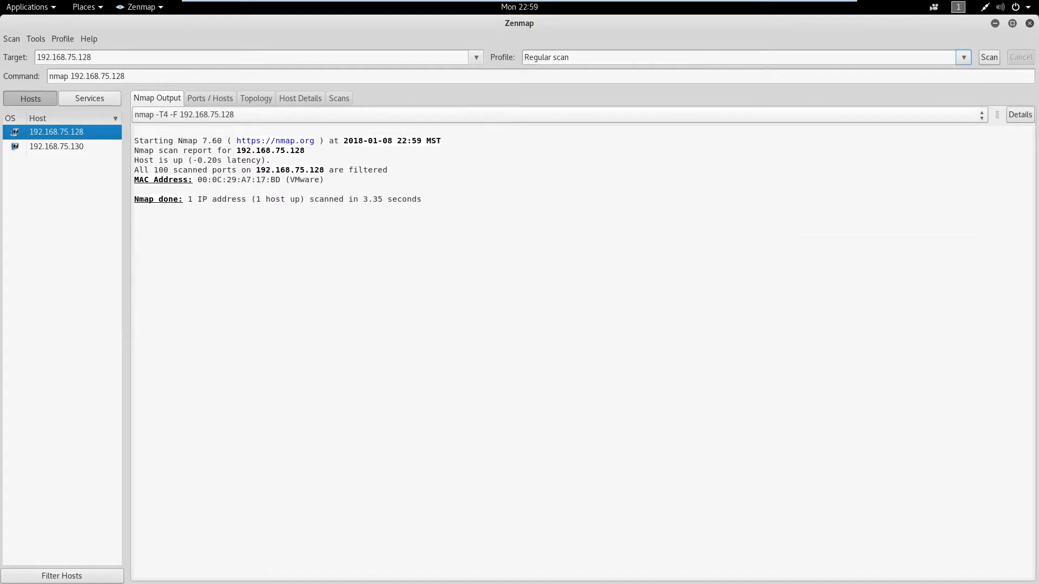
click(988, 57)
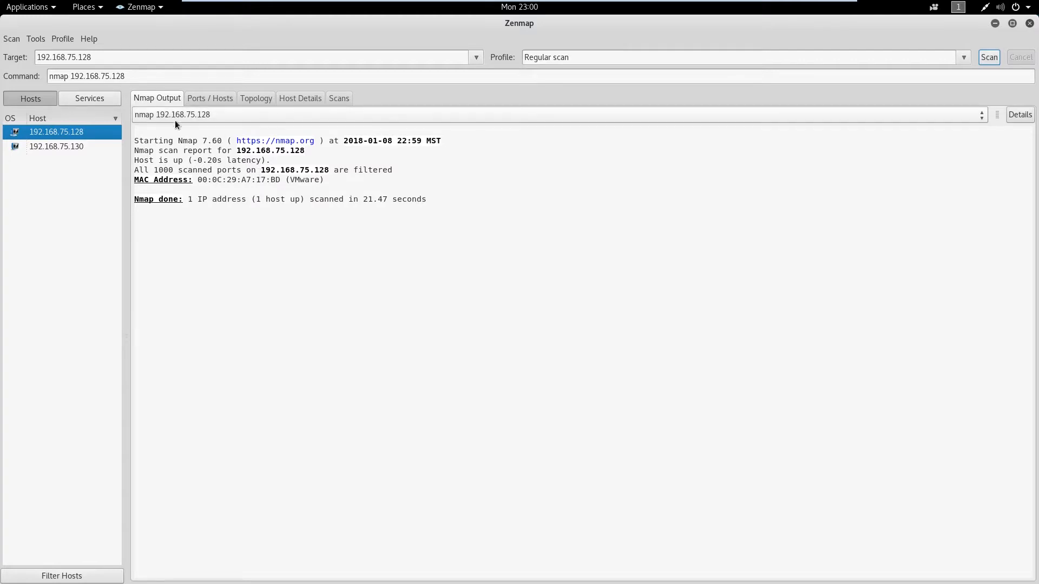
Step: Examine the port list, network topology map and host details for 192.168.75.128
click(215, 100)
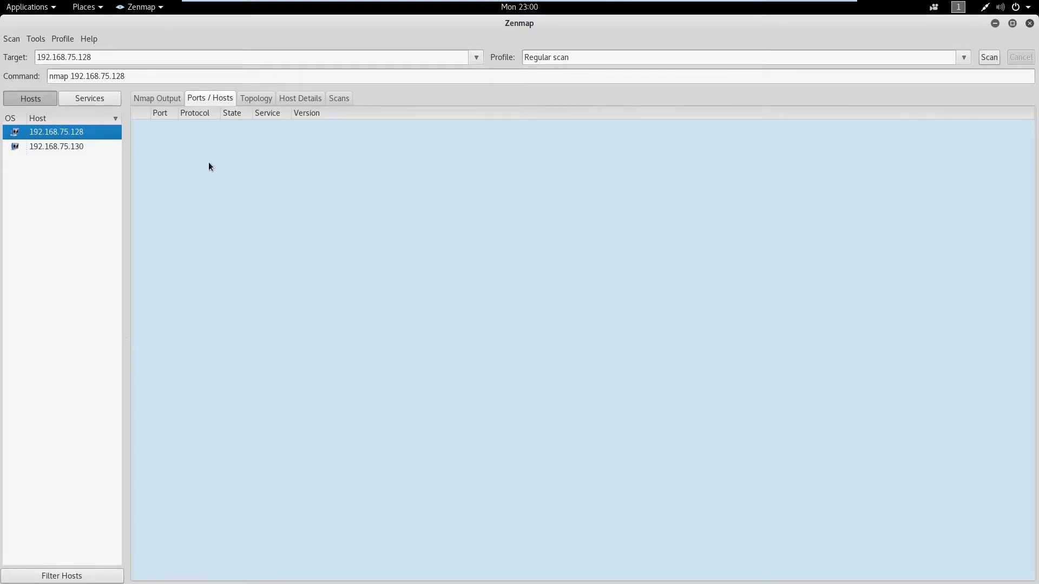
click(259, 99)
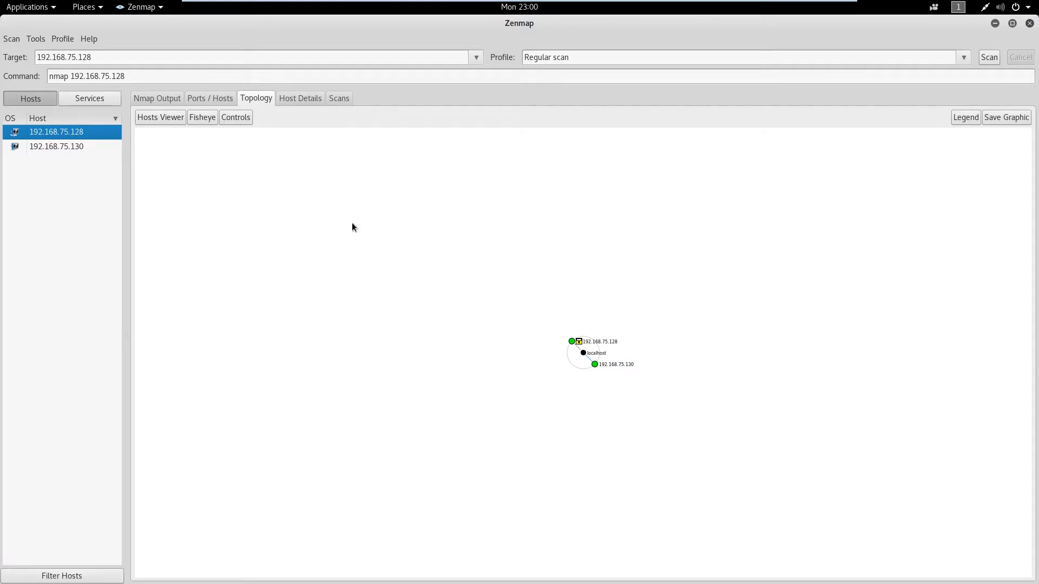
scroll(584, 350, up, 5)
scroll(580, 349, up, 15)
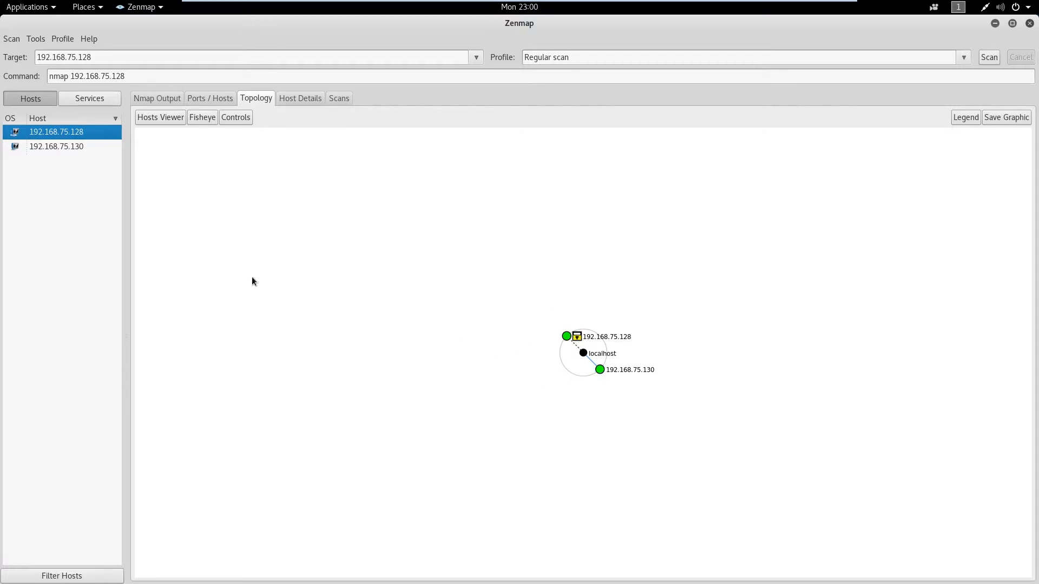
click(301, 98)
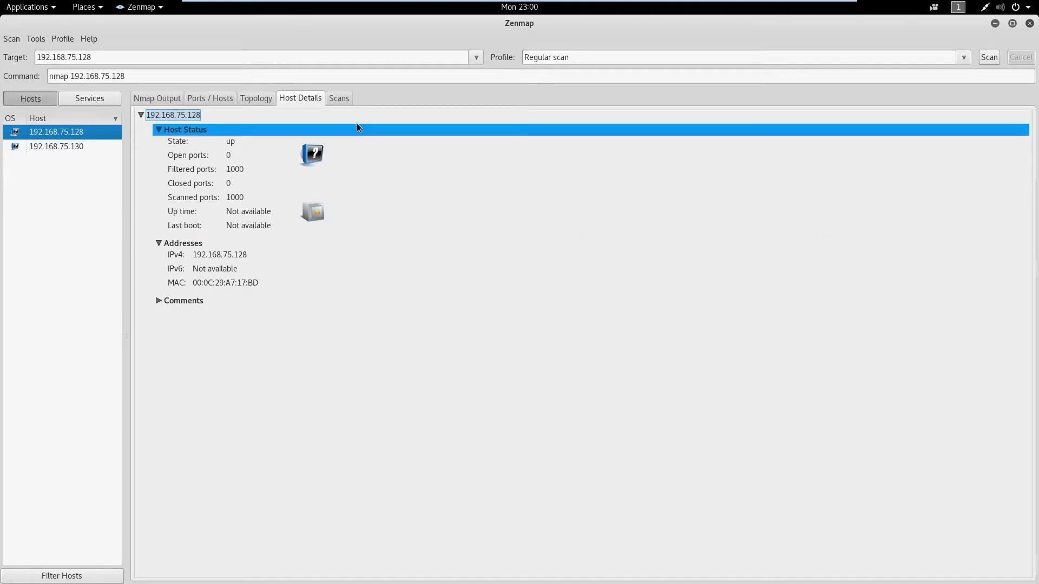
Step: Look through the list of performed scans, including the nmap 192.168.75.128 entry, and return to the nmap output
click(339, 101)
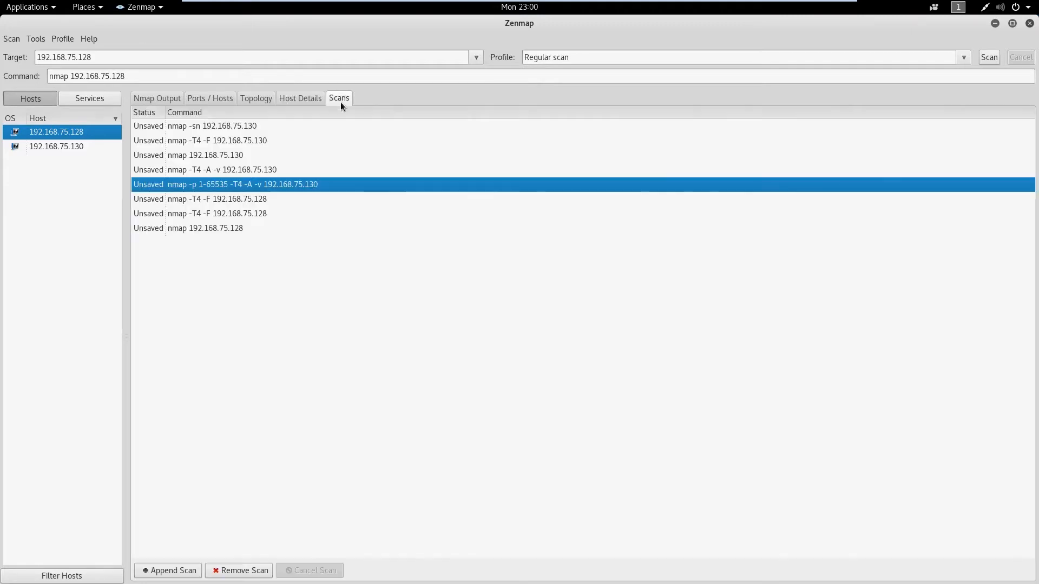
click(225, 130)
click(221, 199)
click(238, 228)
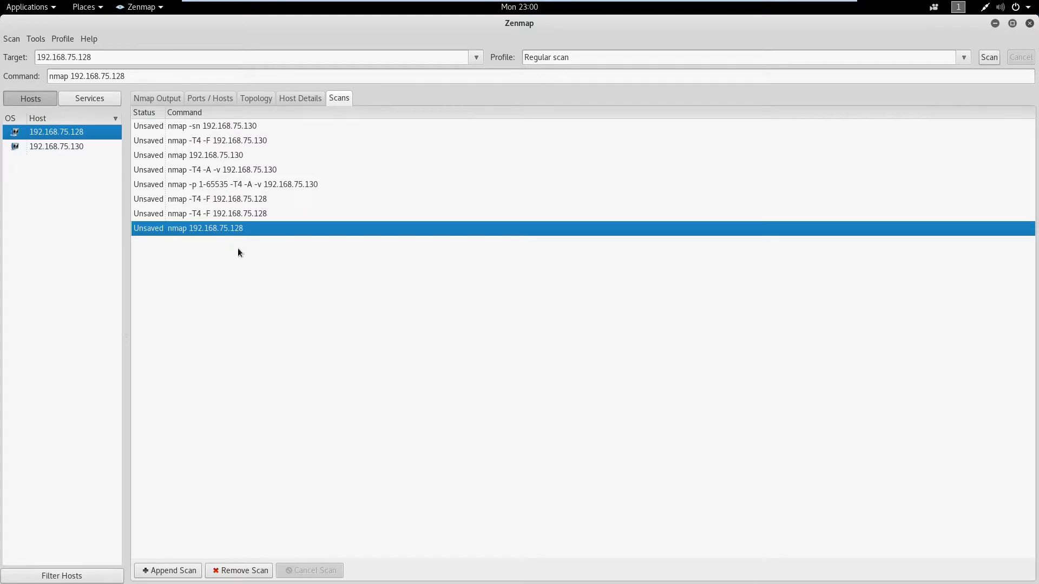
click(165, 98)
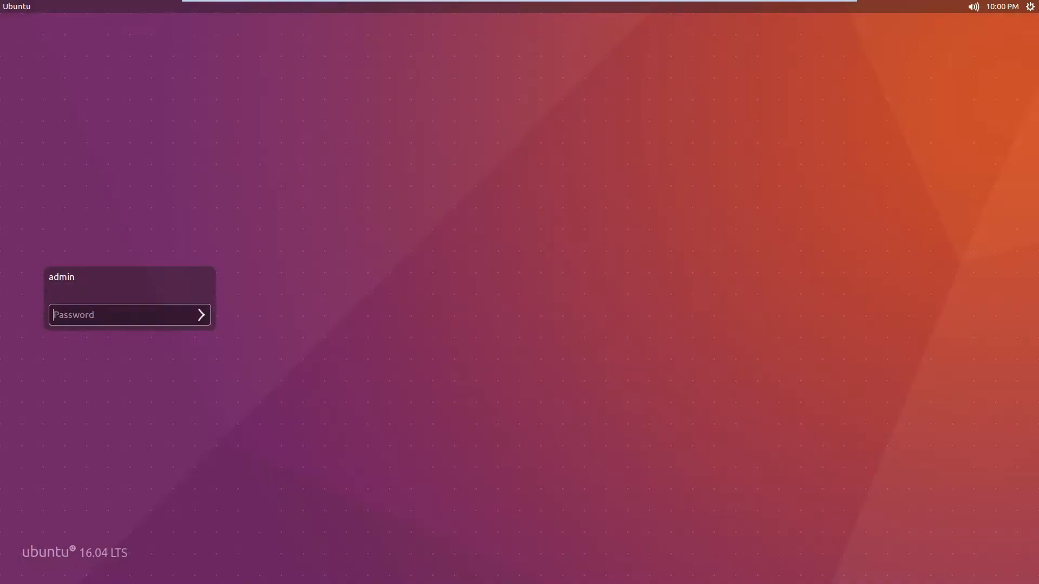
Step: Log in to the Ubuntu machine with the account password and open a terminal
text(•••••••)
key(Return)
click(23, 32)
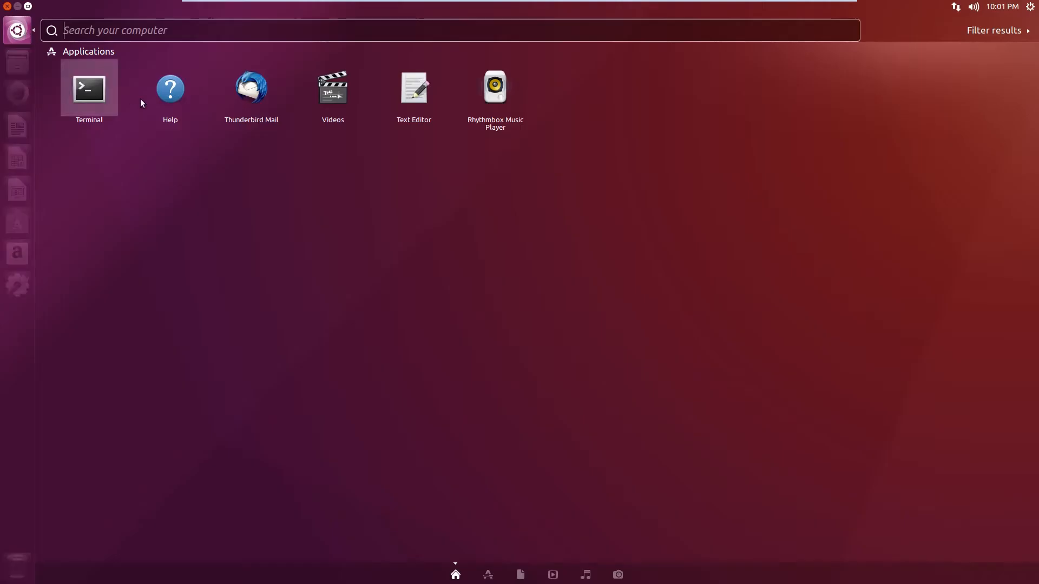
click(88, 88)
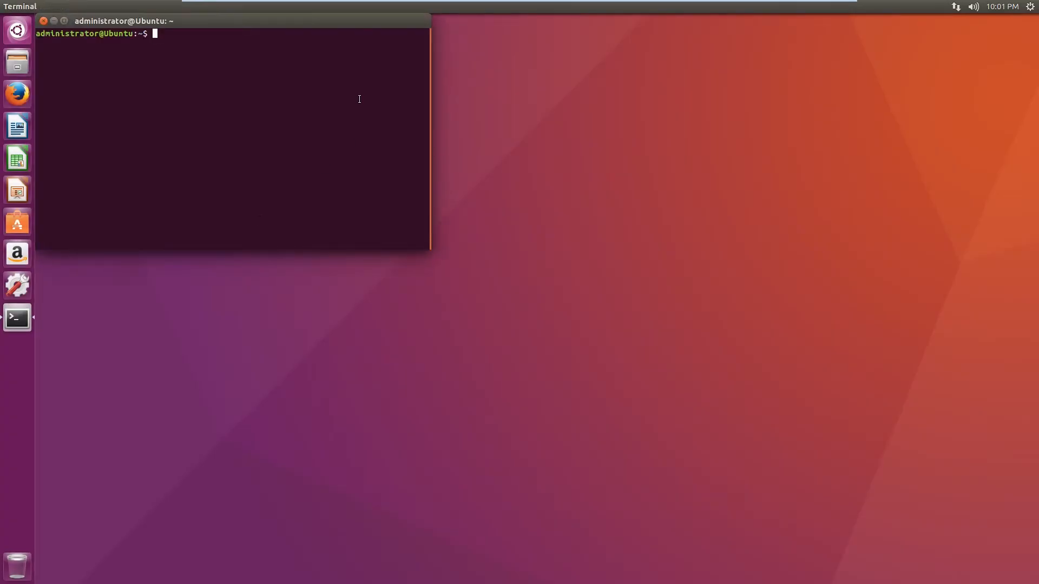
Step: Check the firewall status with sudo ufw status, authenticating with the administrator account's password
text(sudo ufw status)
key(Return)
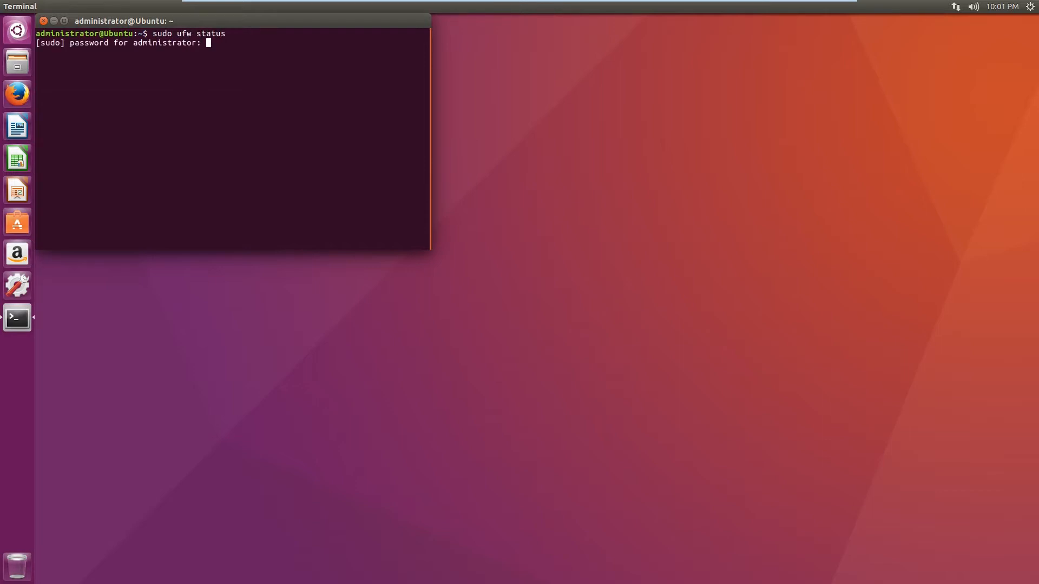
key(Return)
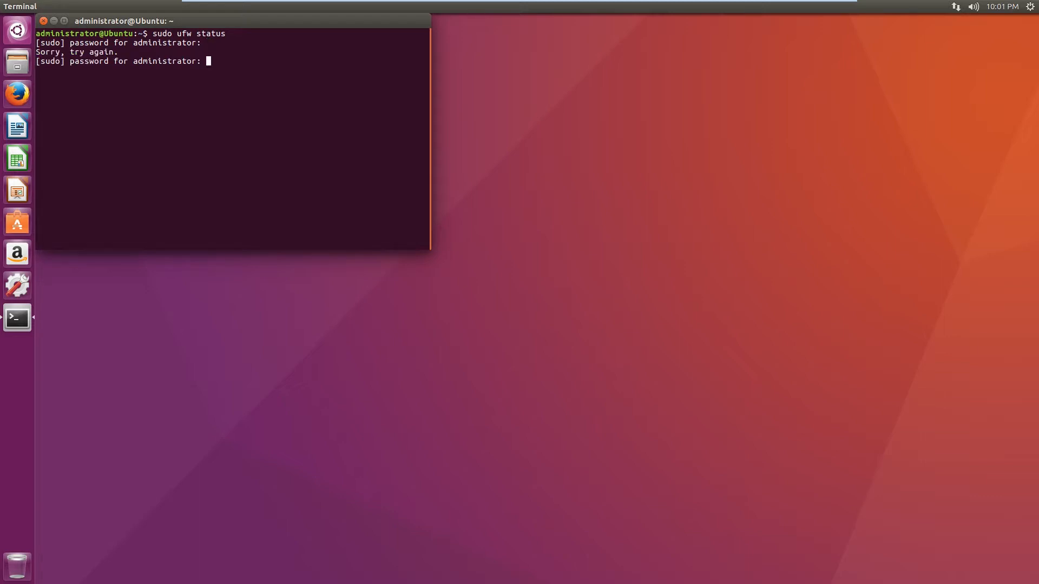
key(Return)
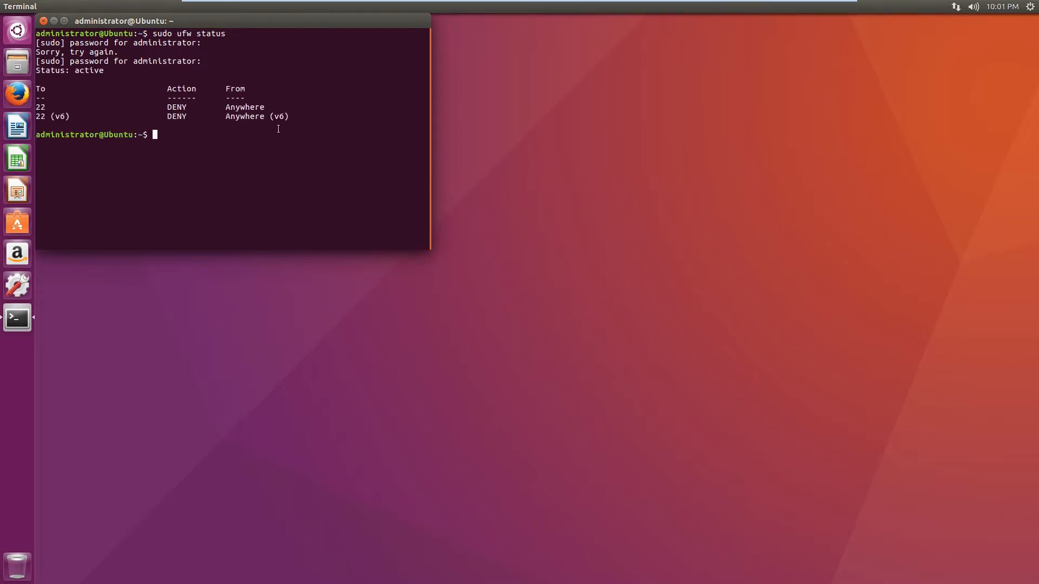
Step: Allow port 22 through the firewall with sudo ufw allow 22 and list the ufw status again
key(Up)
key(BackSpace)
key(BackSpace)
key(BackSpace)
key(BackSpace)
key(BackSpace)
key(BackSpace)
text(allow 22)
key(Return)
key(Up)
key(Up)
key(Return)
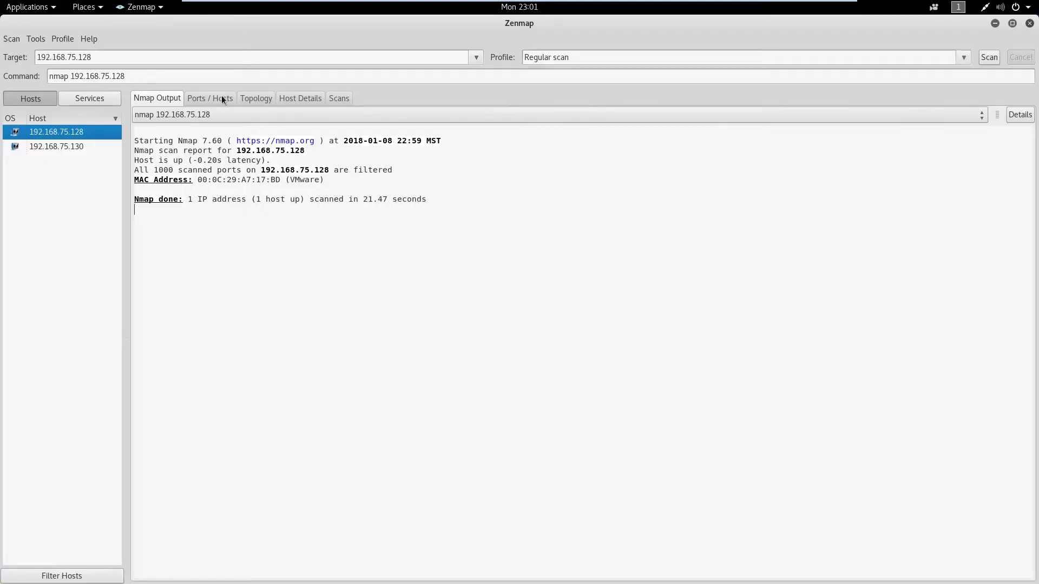
Step: Switch back to Zenmap on the Kali machine and scan 192.168.75.131 with the Quick scan profile
click(165, 57)
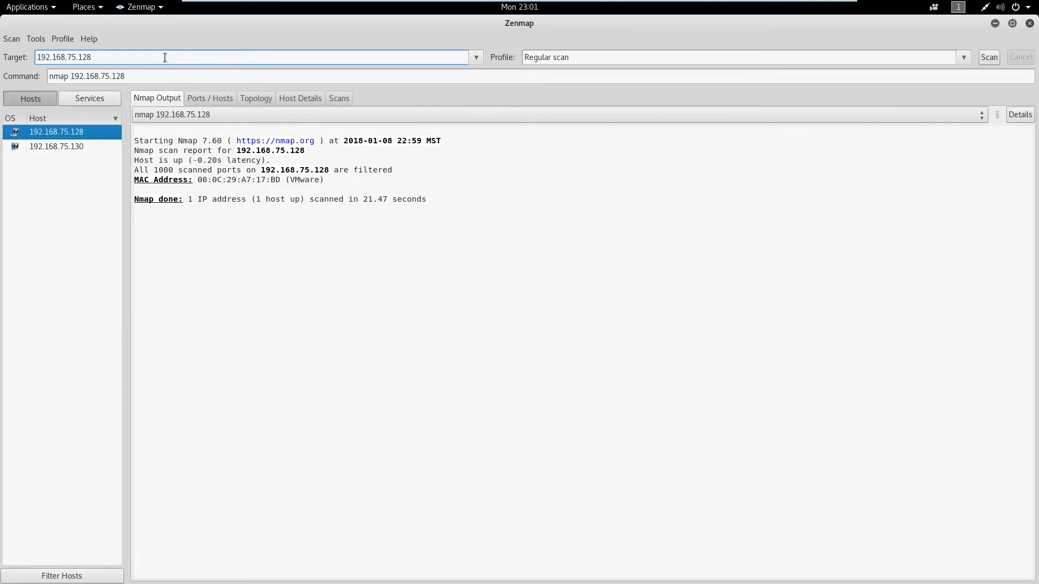
key(BackSpace)
key(BackSpace)
text(31)
click(964, 58)
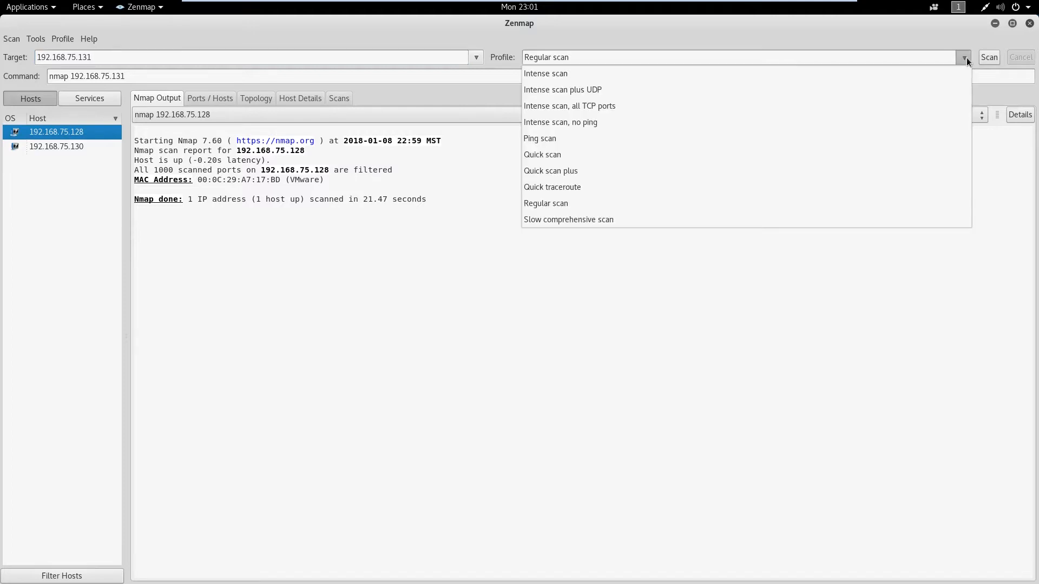
click(773, 156)
click(986, 59)
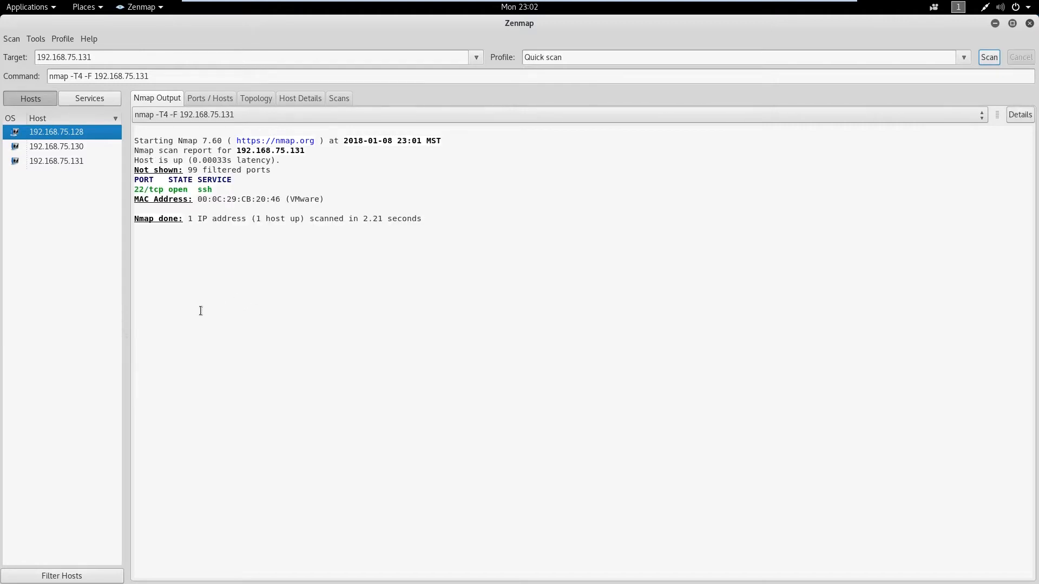
Step: Examine the port 22 line in the nmap output for 192.168.75.131 and look through the scanned hosts
drag(222, 190, 135, 188)
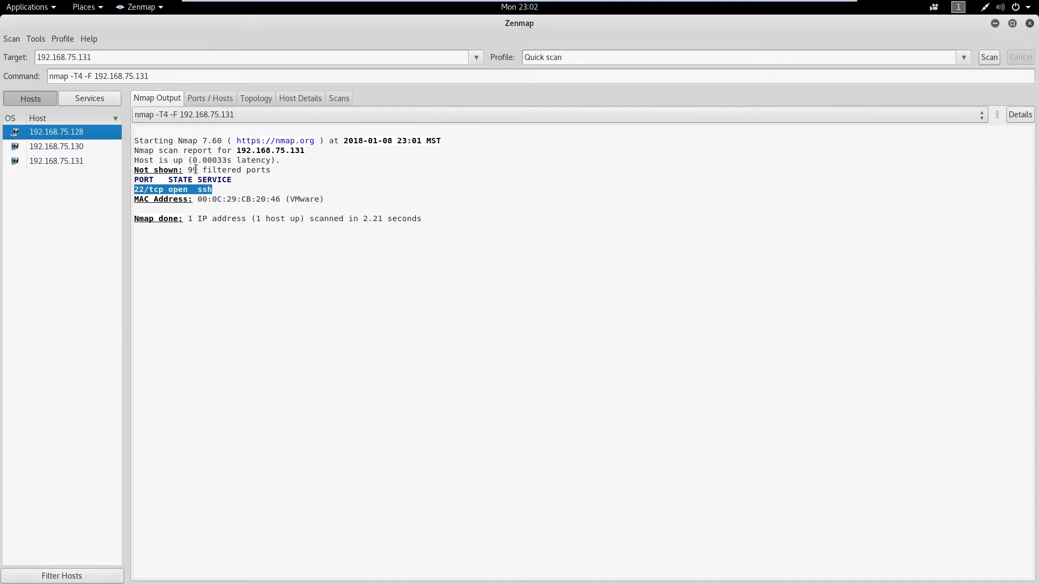
click(239, 183)
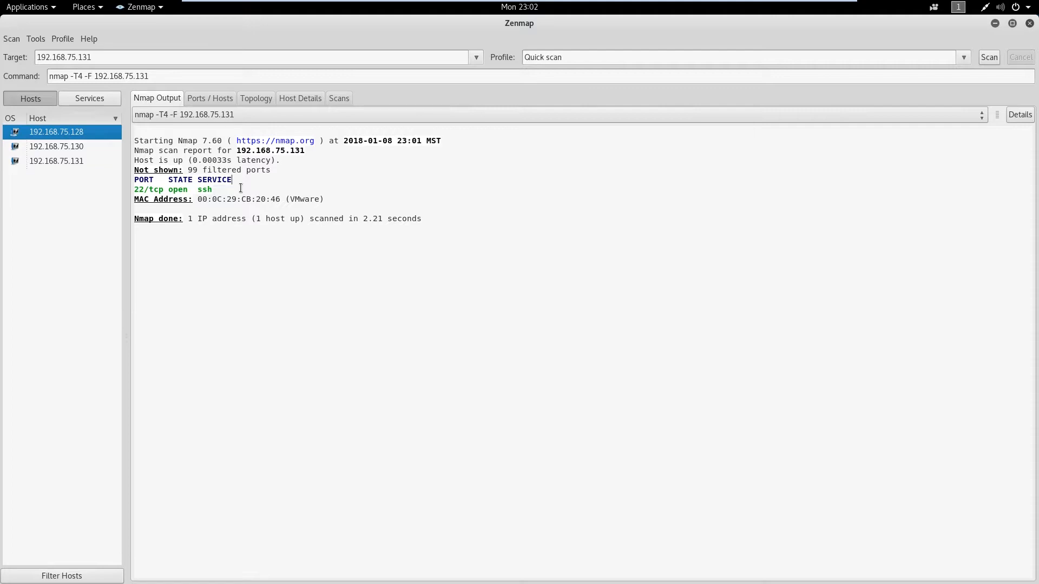
drag(224, 189, 135, 191)
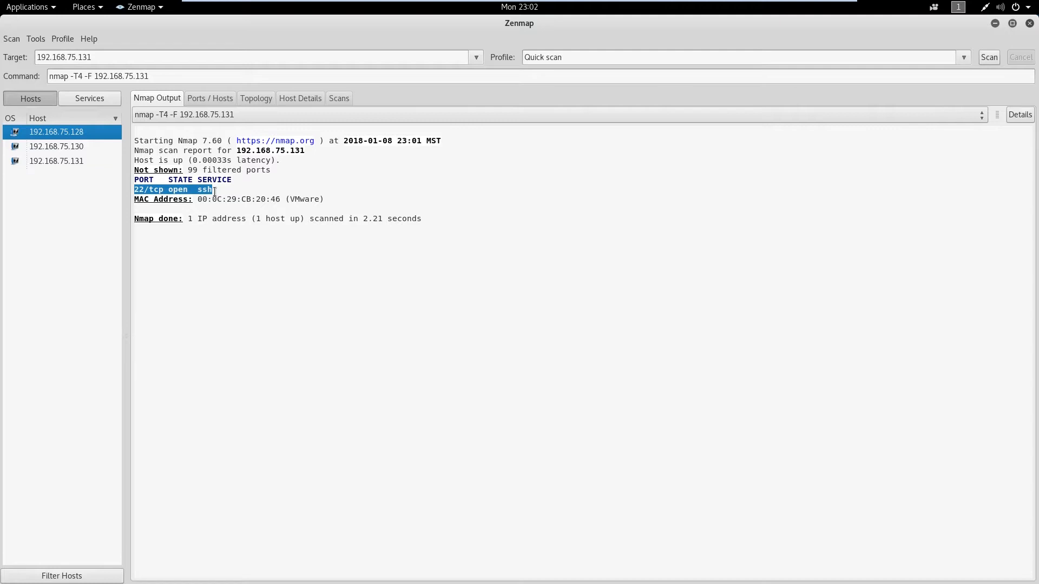
click(214, 192)
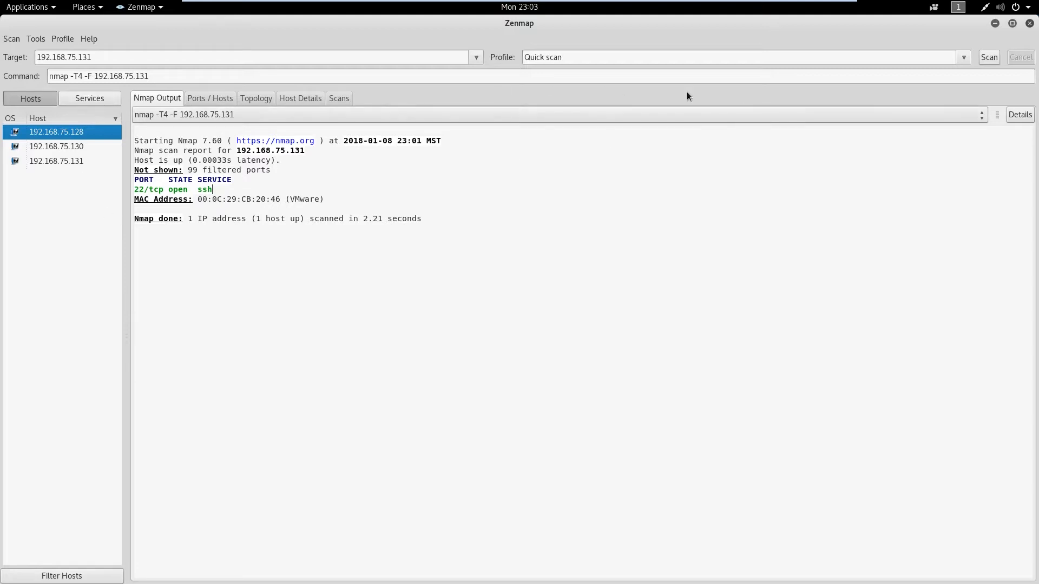
click(79, 152)
click(81, 162)
click(86, 131)
click(86, 150)
click(82, 161)
click(87, 134)
Step: Close Zenmap without saving the scans and launch it again from the Information Gathering tools
click(1030, 24)
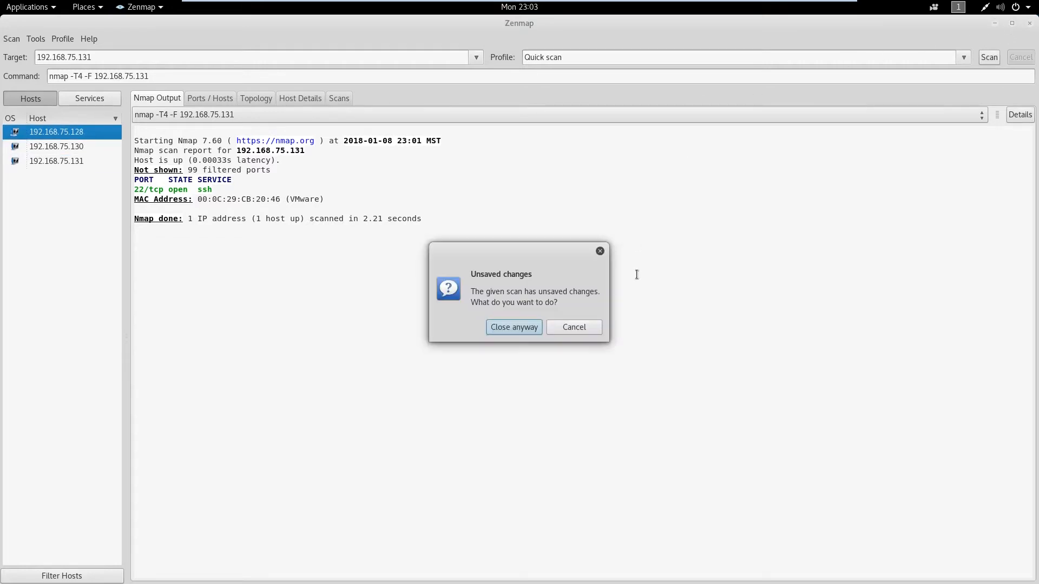
click(534, 328)
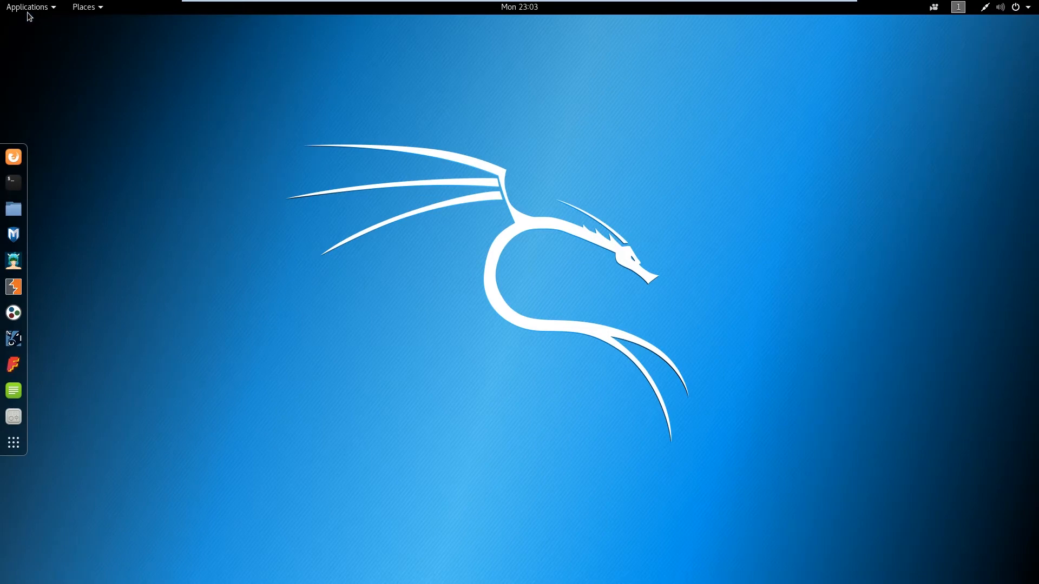
click(27, 12)
mouse_move(75, 68)
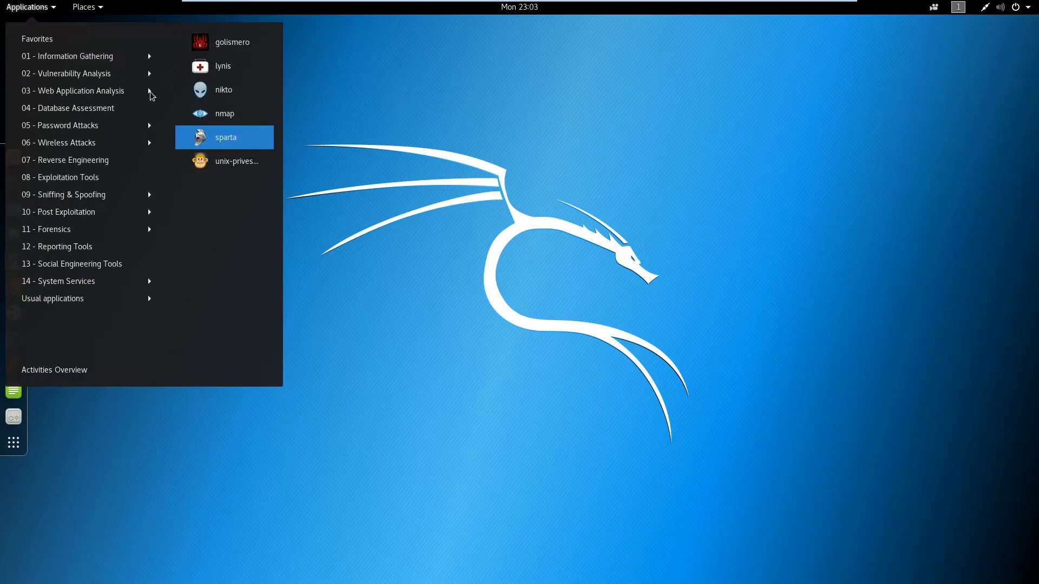
click(236, 274)
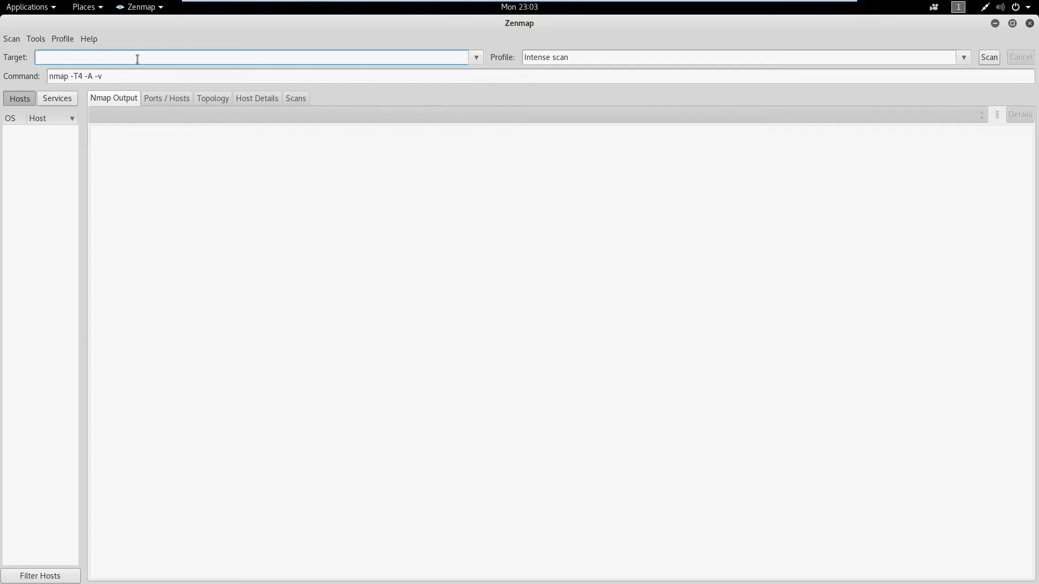
Step: Set the scan target to the whole 192.168.75.0/24 subnet
text(192.168.75.)
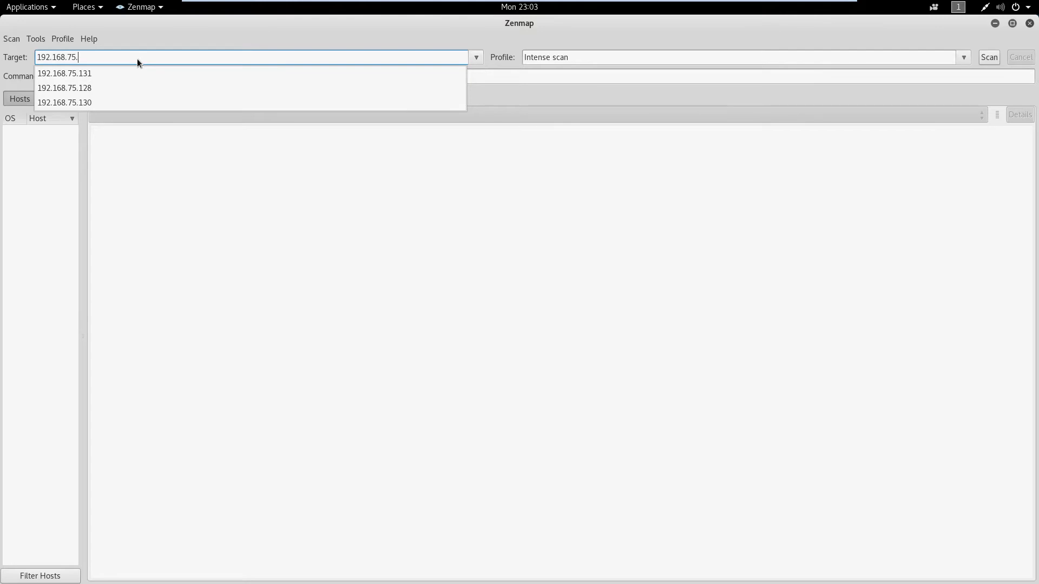
text(0/24)
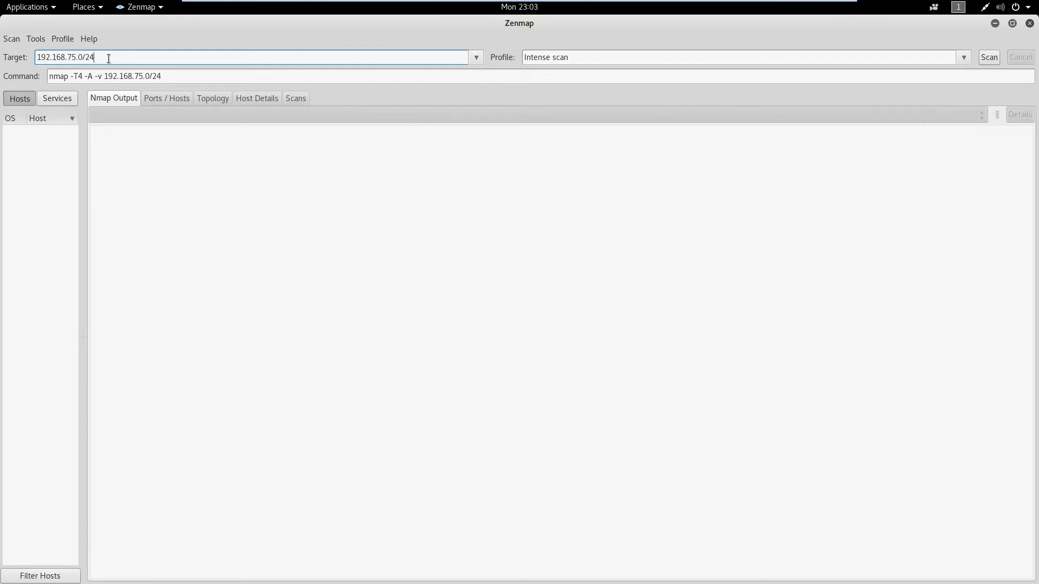
drag(97, 58, 87, 58)
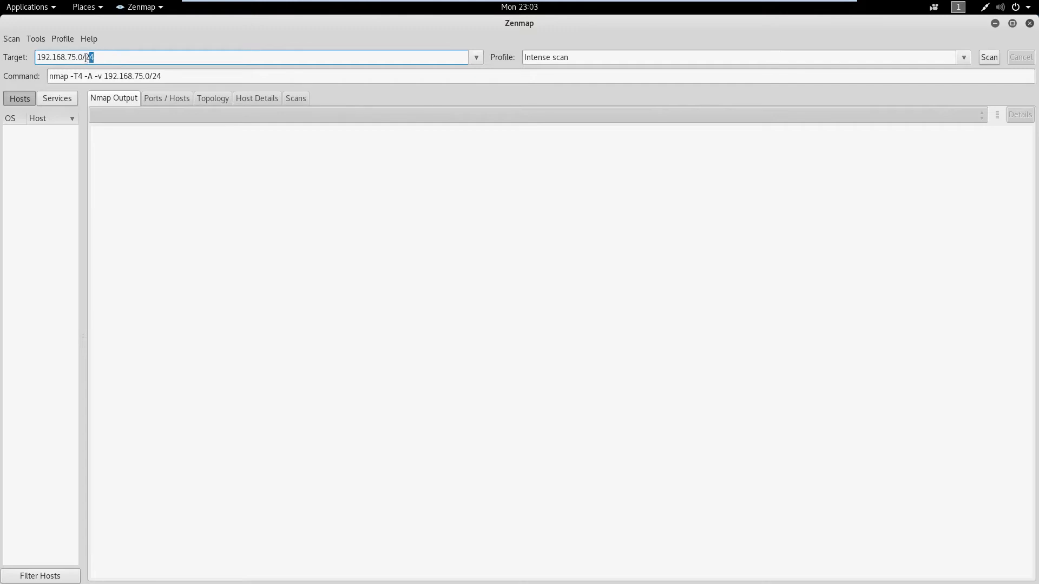
click(115, 56)
drag(85, 58, 77, 57)
click(102, 57)
double_click(80, 57)
Step: Choose the Quick scan profile and run the scan on the subnet
click(964, 56)
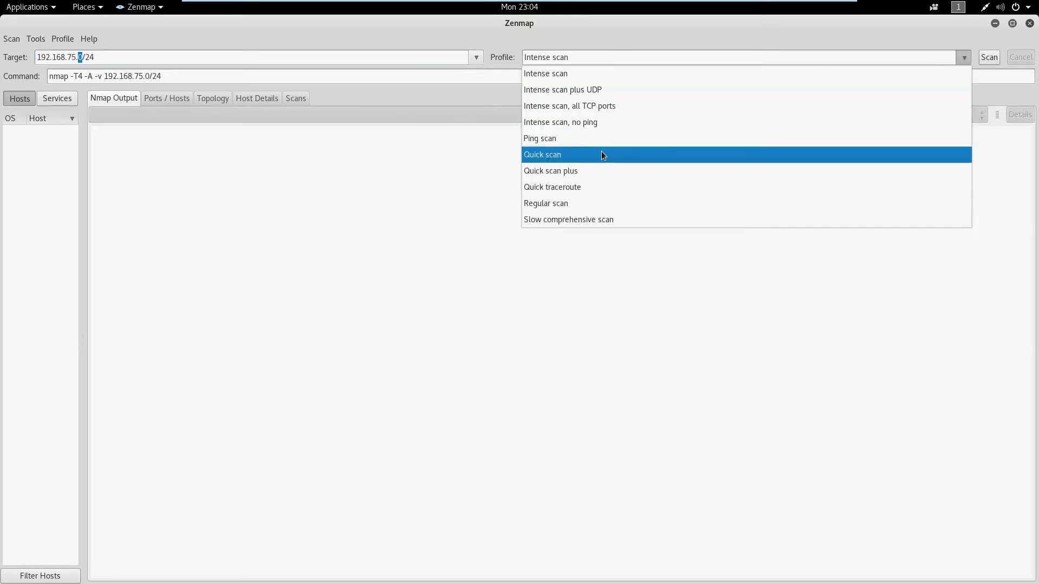
click(589, 155)
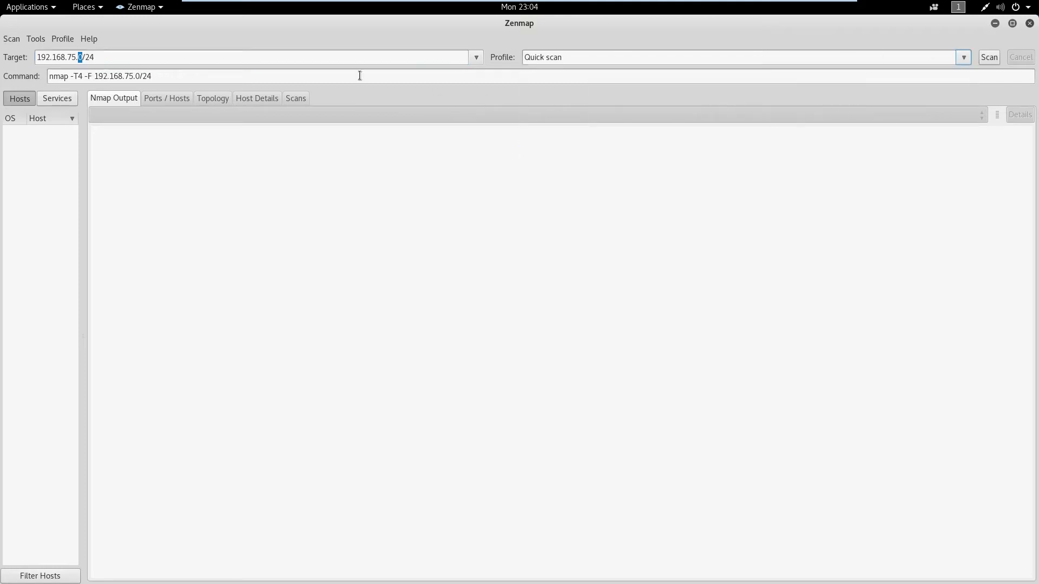
click(197, 54)
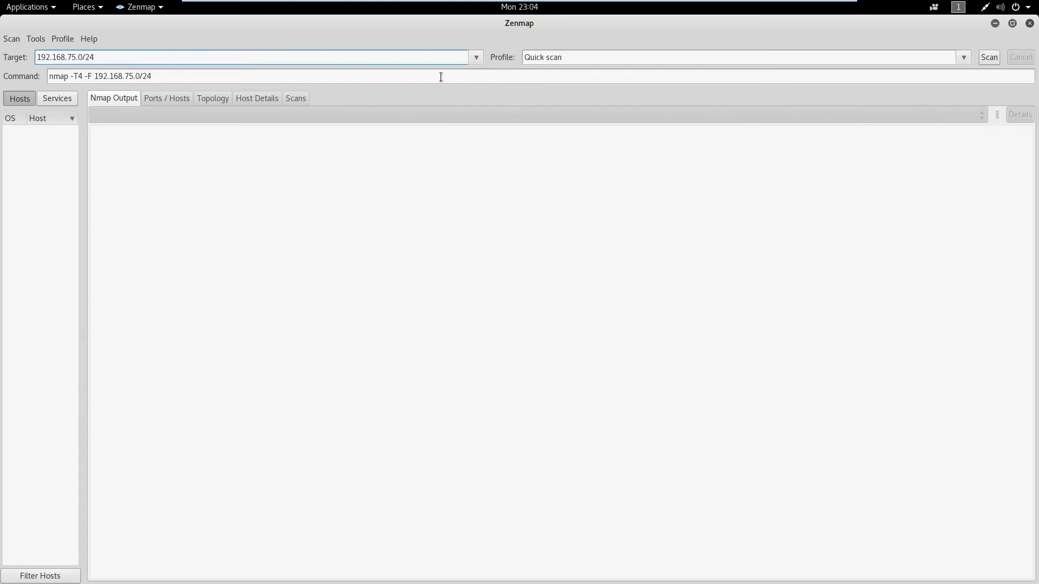
key(Return)
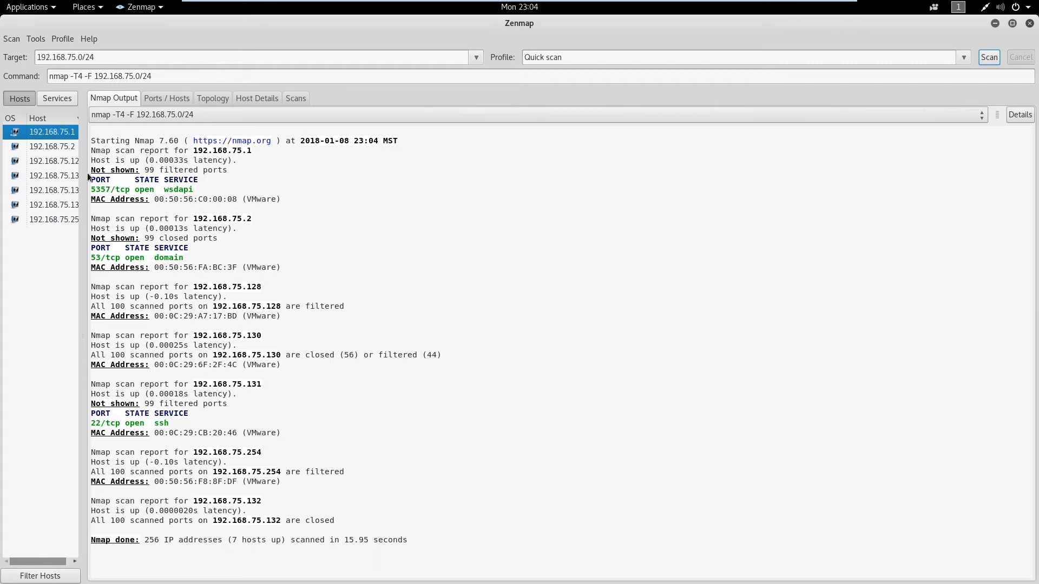
Step: Widen the host list to show the full addresses and look through each host found on the subnet
drag(83, 174, 123, 174)
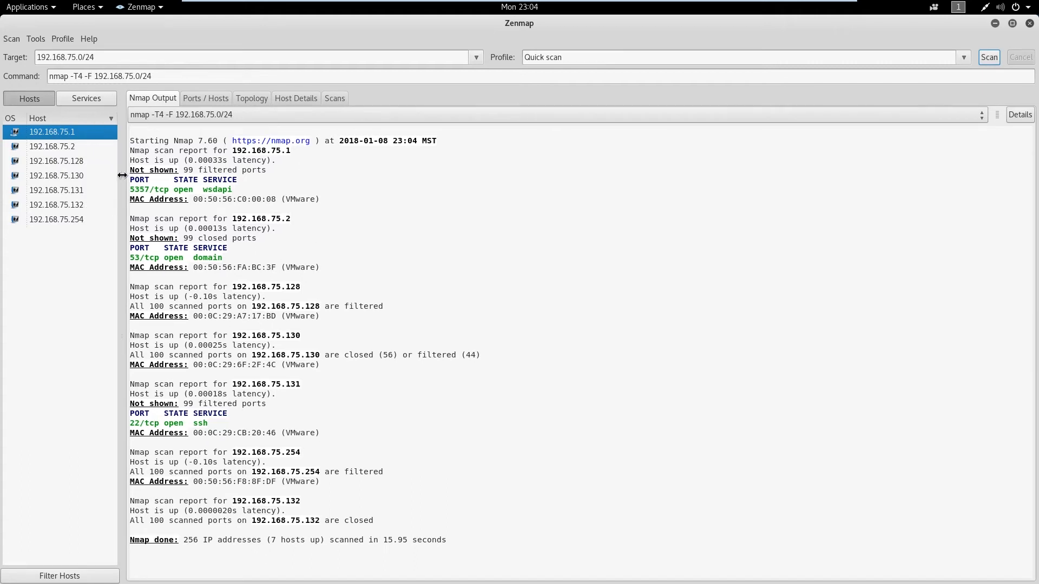
click(79, 146)
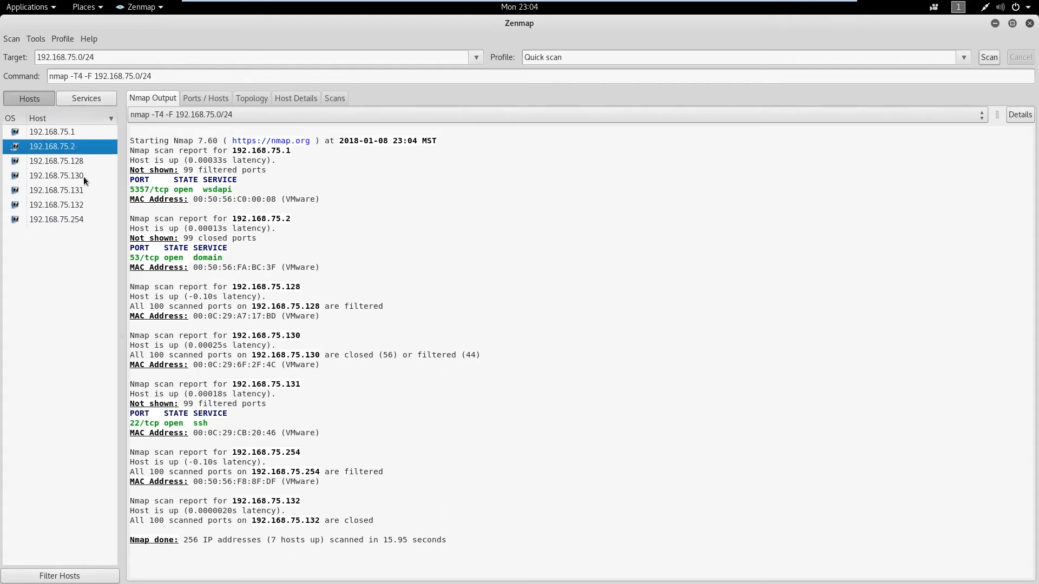
click(87, 160)
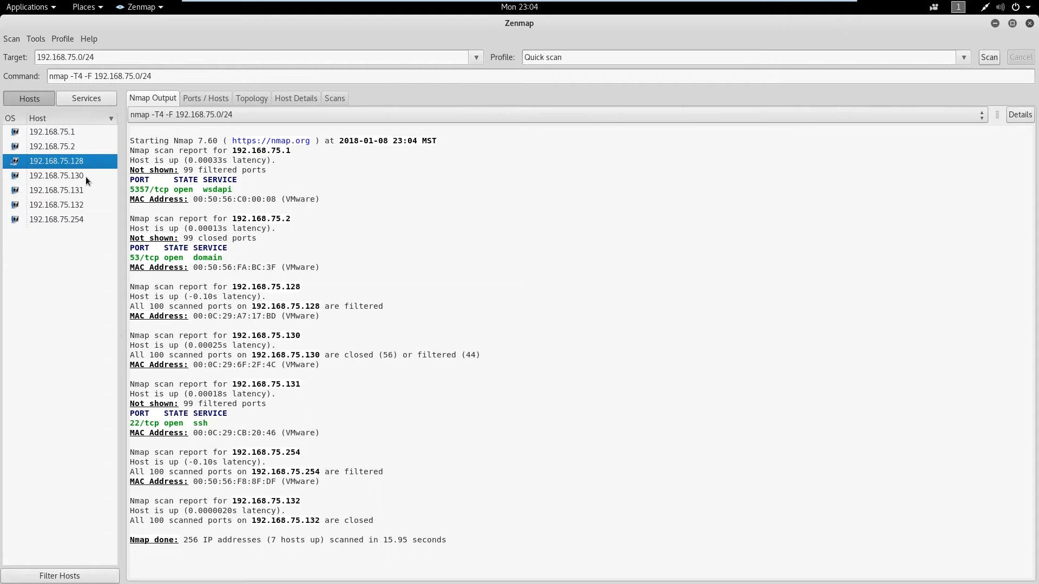
click(85, 177)
click(84, 187)
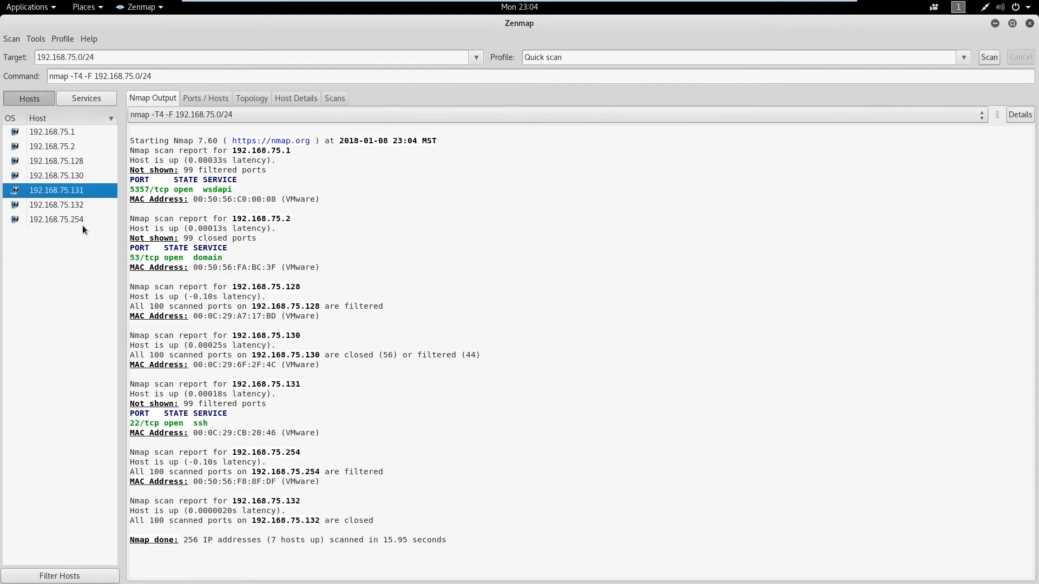
click(83, 205)
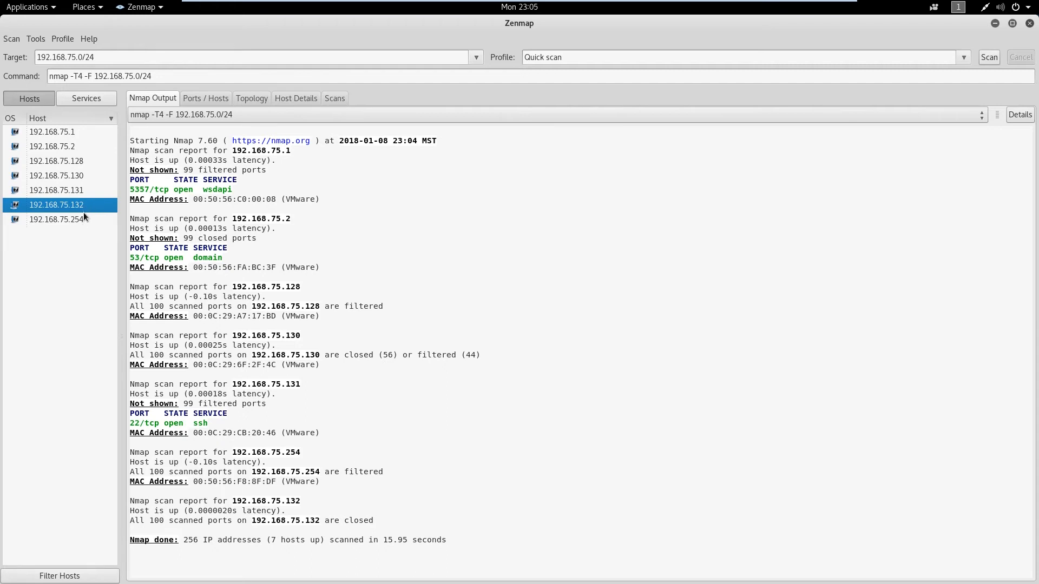
click(82, 220)
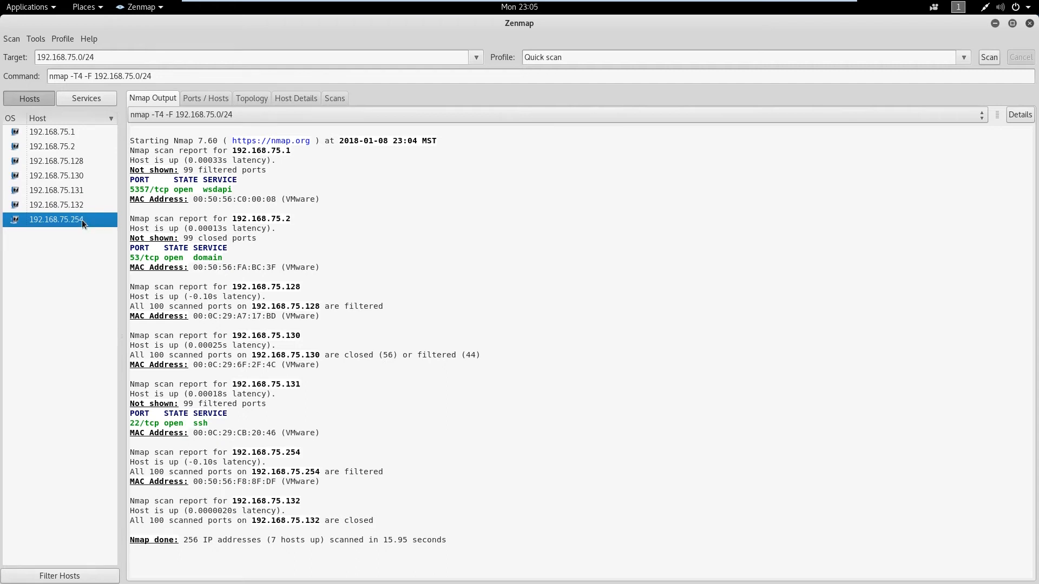
click(84, 133)
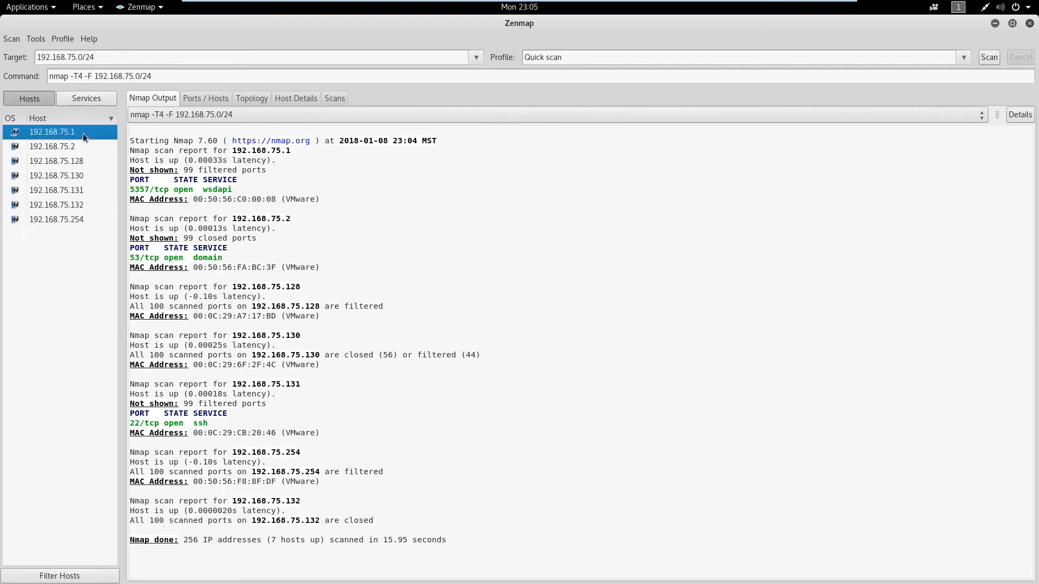
click(59, 147)
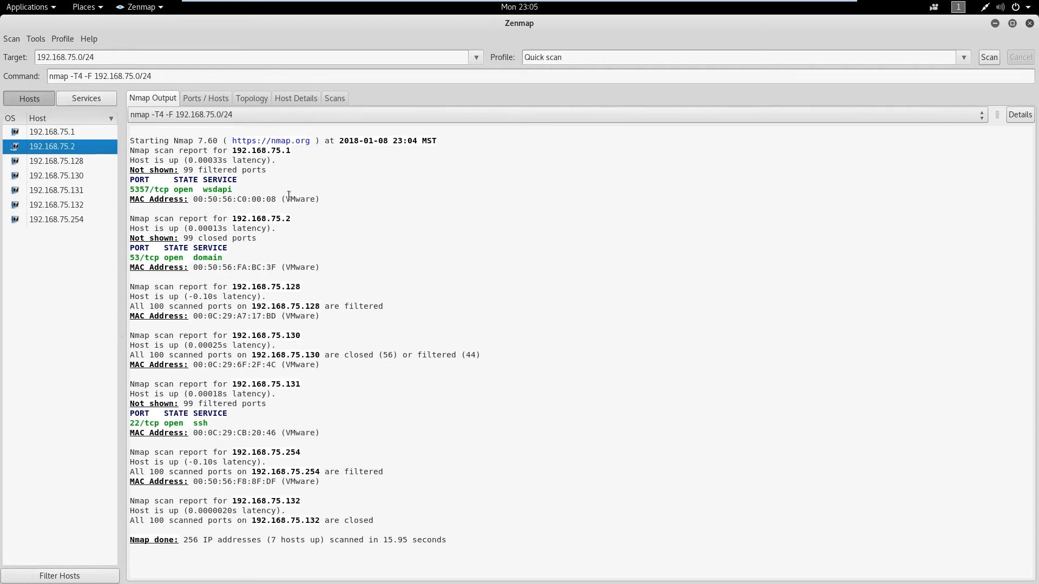
Step: Examine the vendor names beside the MAC addresses of the hosts in the nmap output
drag(282, 199, 319, 200)
drag(323, 270, 283, 267)
drag(321, 316, 292, 316)
drag(321, 365, 281, 365)
drag(320, 433, 291, 433)
drag(316, 482, 286, 481)
click(311, 487)
click(332, 440)
Step: Examine the port list of host 192.168.75.2 and compare it with the nmap output
click(210, 103)
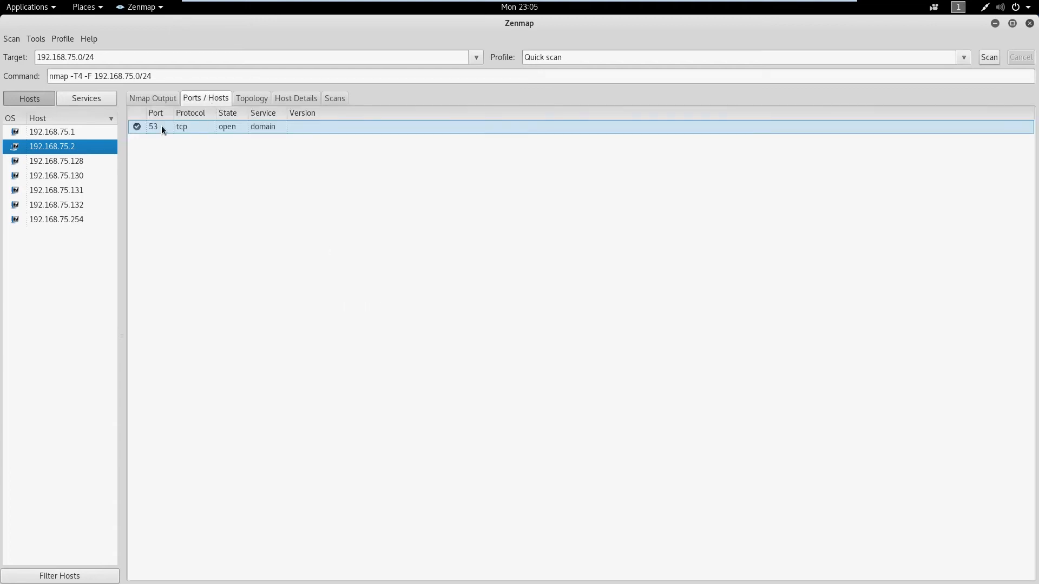
click(157, 98)
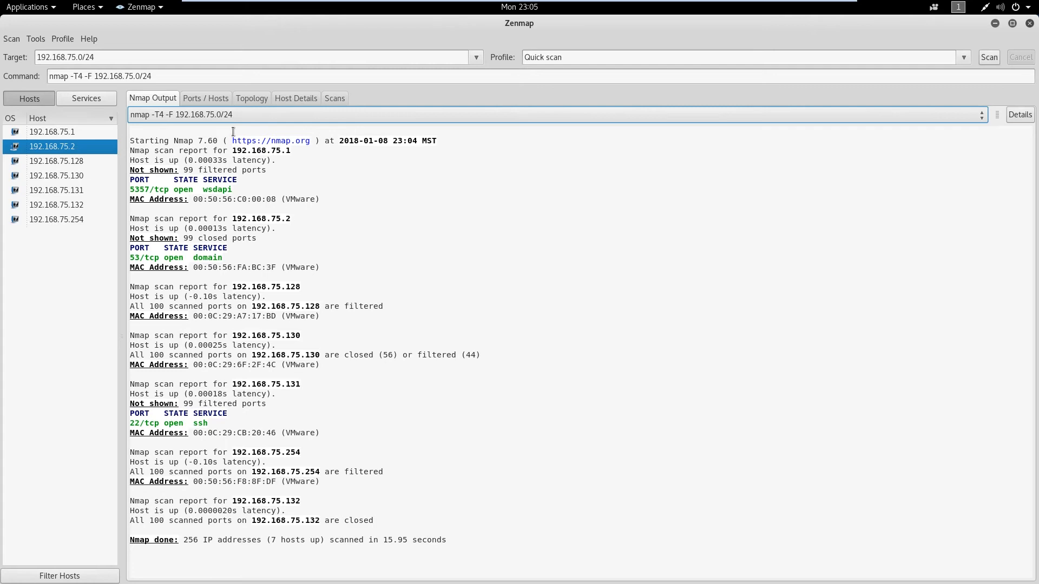
click(205, 98)
Step: Examine the topology map of the scanned subnet and the host details of 192.168.75.2
click(258, 98)
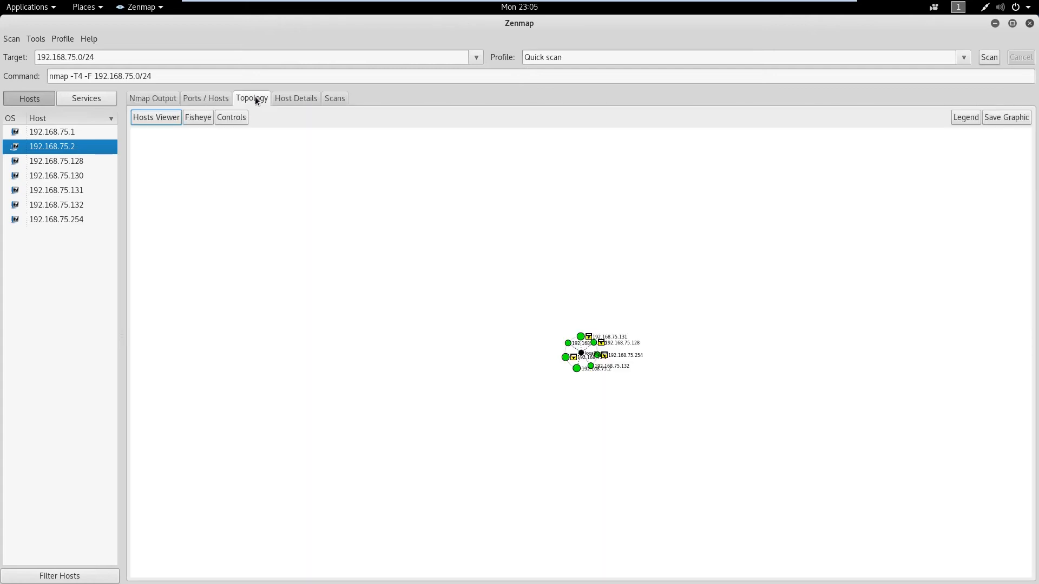
scroll(555, 352, up, 10)
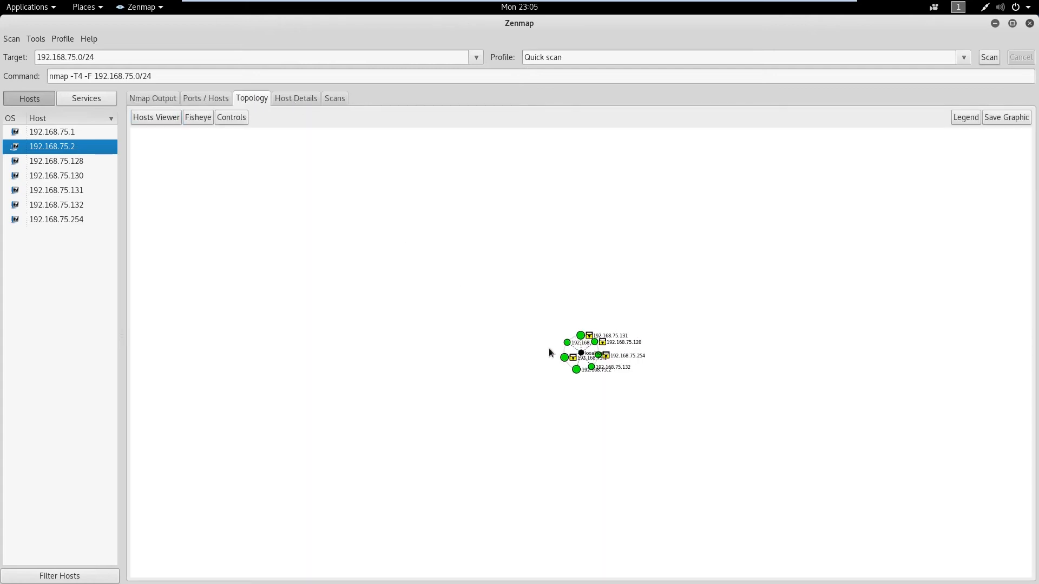
scroll(569, 368, up, 5)
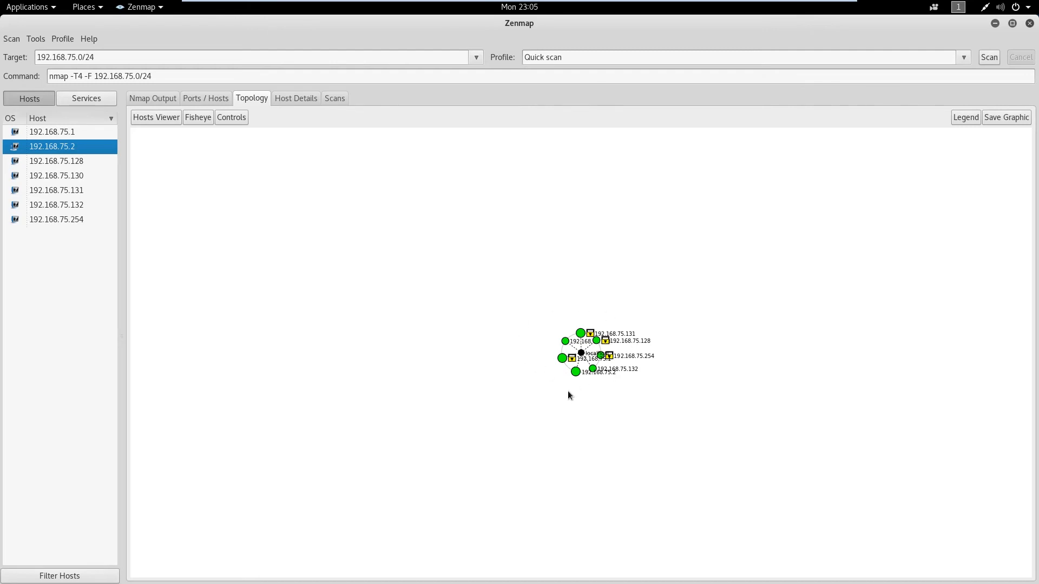
click(277, 102)
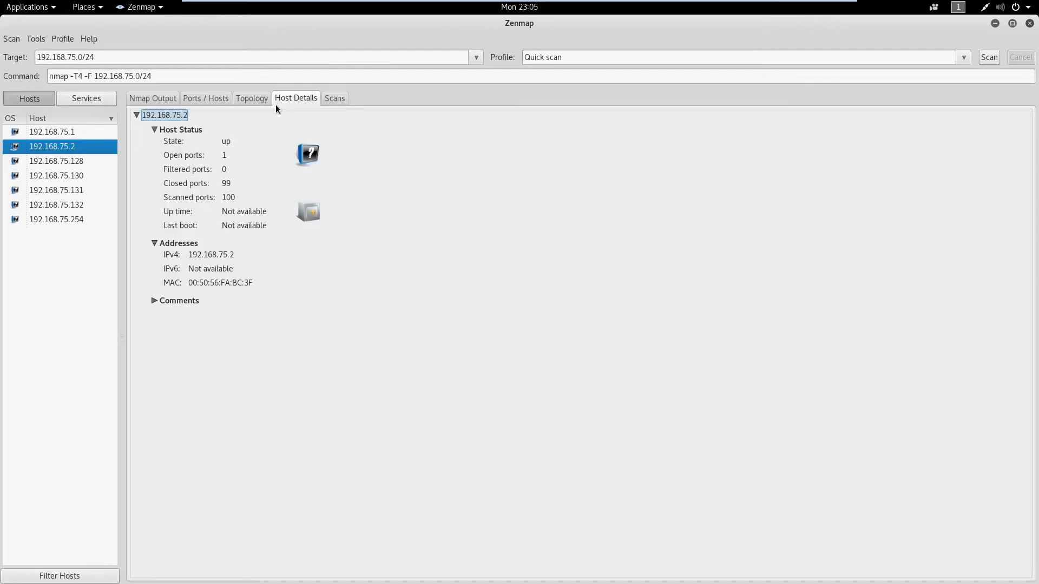
click(264, 101)
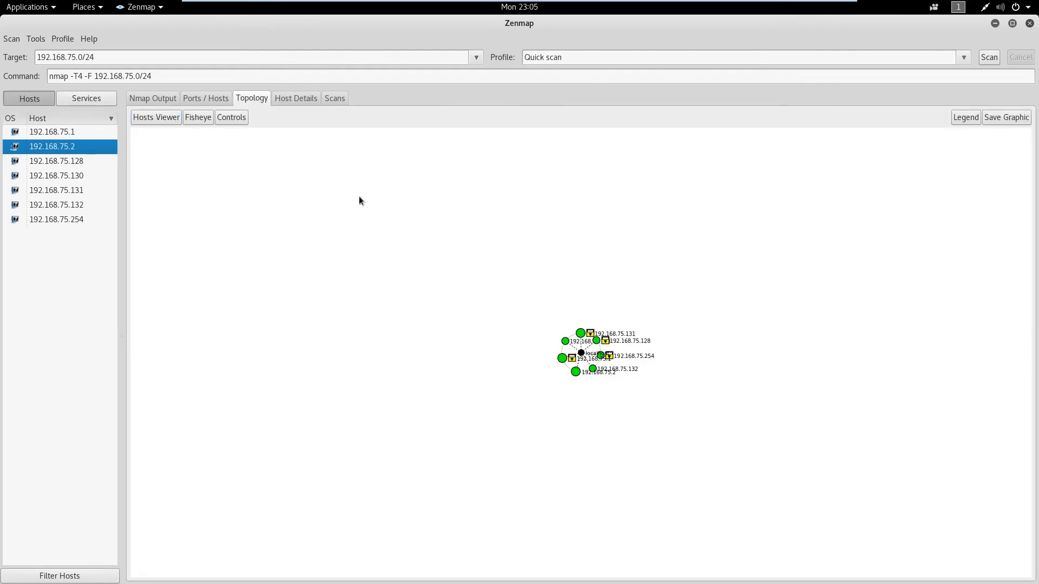
click(303, 102)
click(244, 99)
click(289, 102)
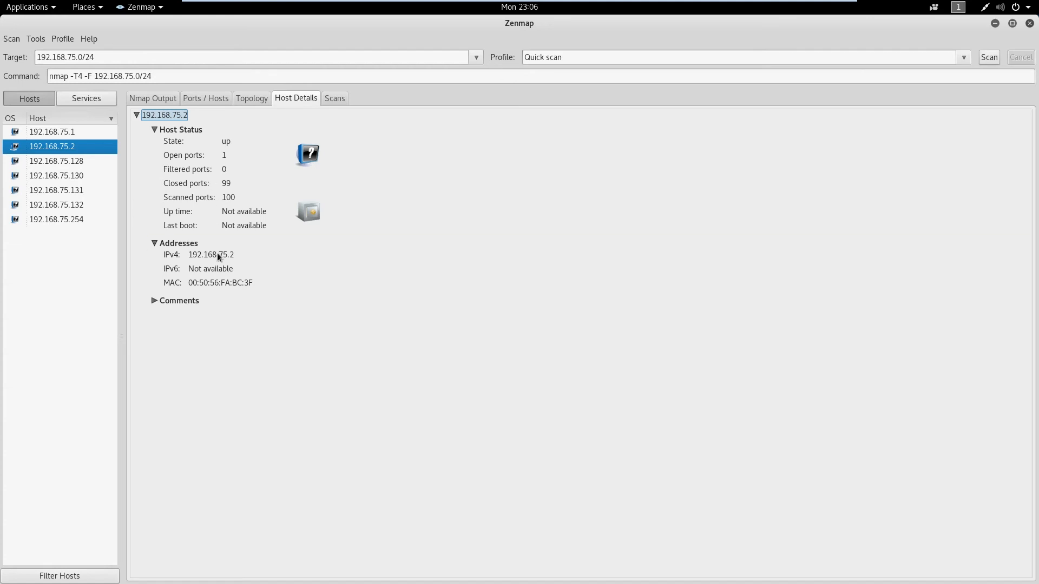
Step: Review the host details of each host on the subnet, from 192.168.75.1 through 192.168.75.254
click(59, 132)
click(94, 143)
click(87, 135)
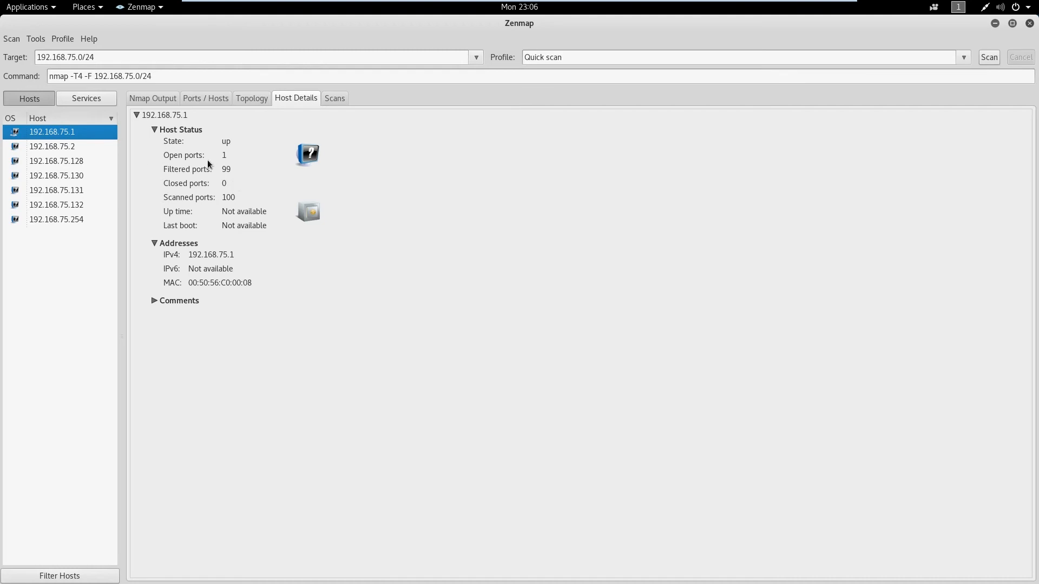
click(81, 149)
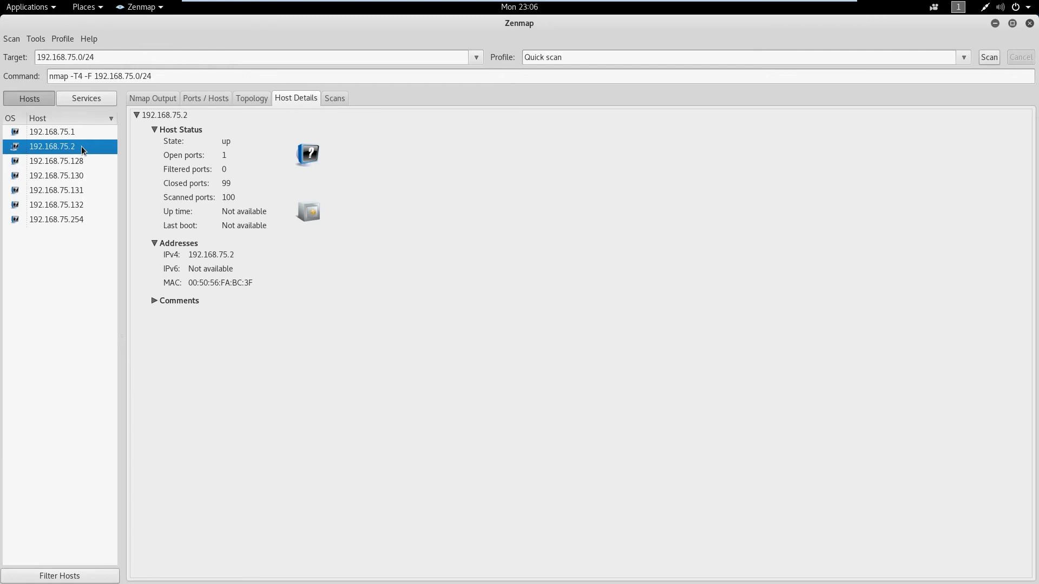
click(69, 158)
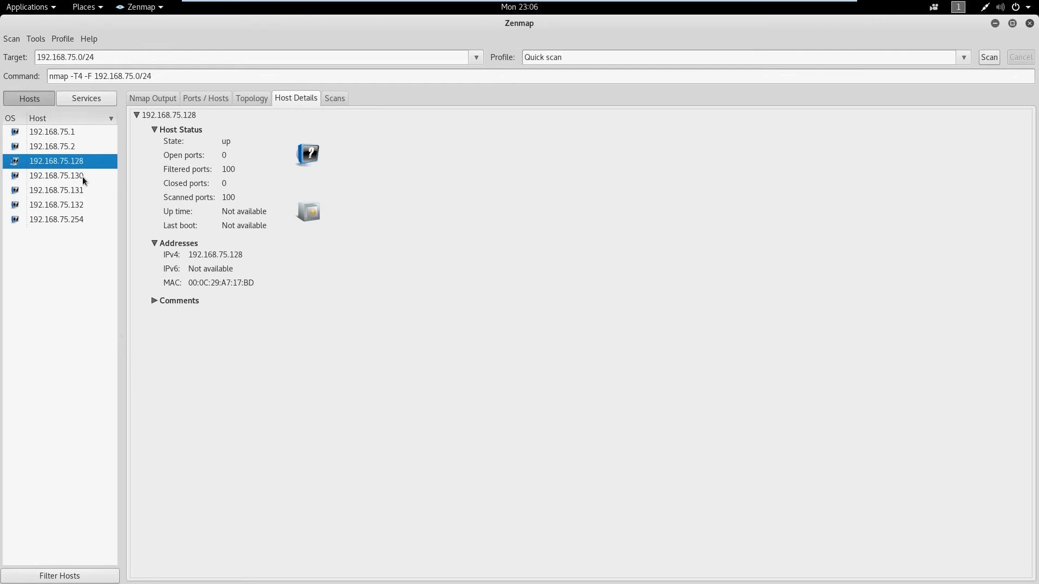
click(81, 176)
click(79, 191)
click(78, 205)
click(79, 220)
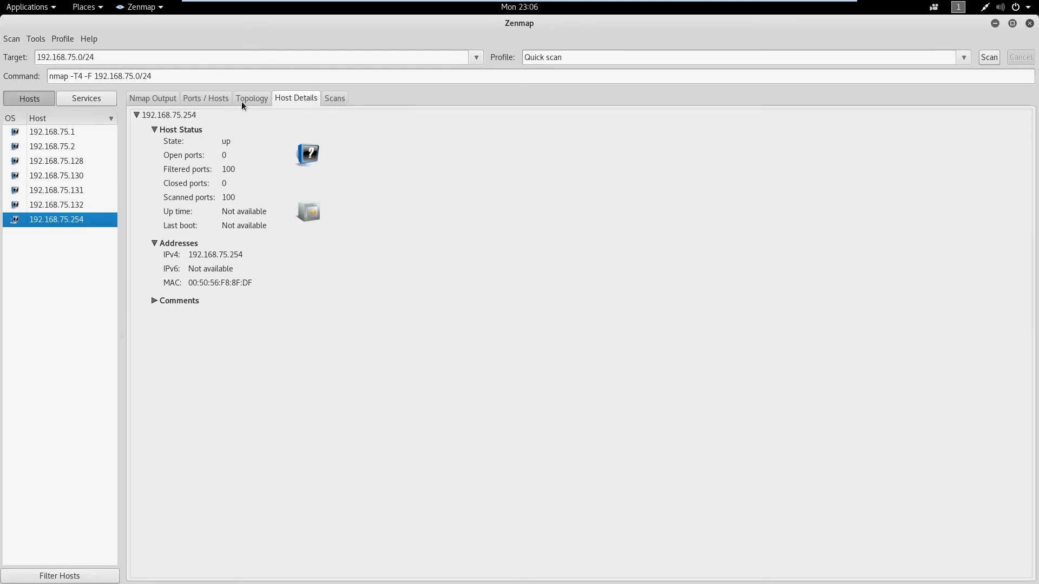
Step: Check the port list of each host from 192.168.75.132 up to 192.168.75.1, and return to the nmap output
click(201, 101)
click(84, 205)
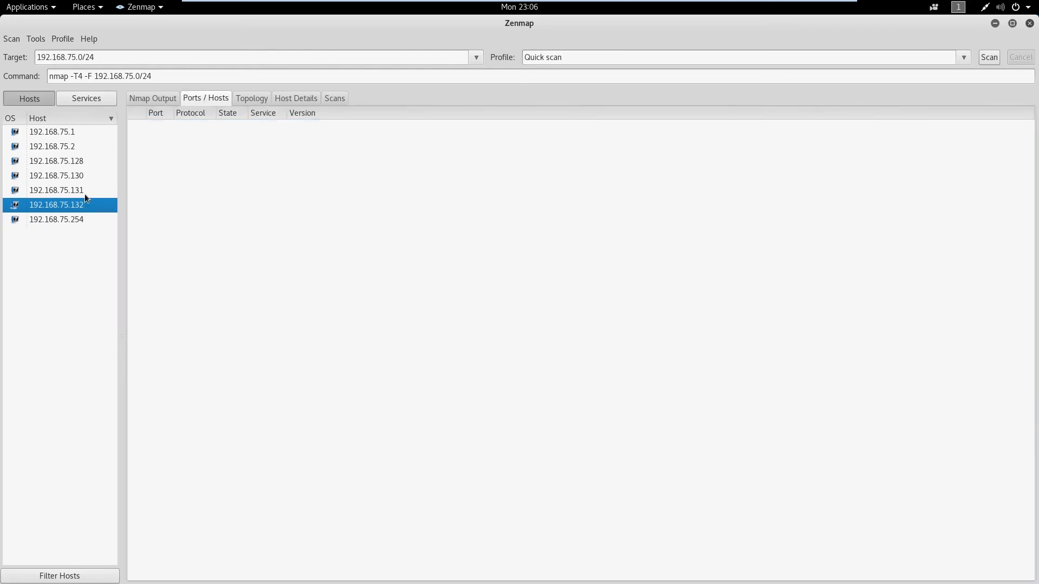
click(83, 192)
click(87, 175)
click(70, 159)
click(63, 149)
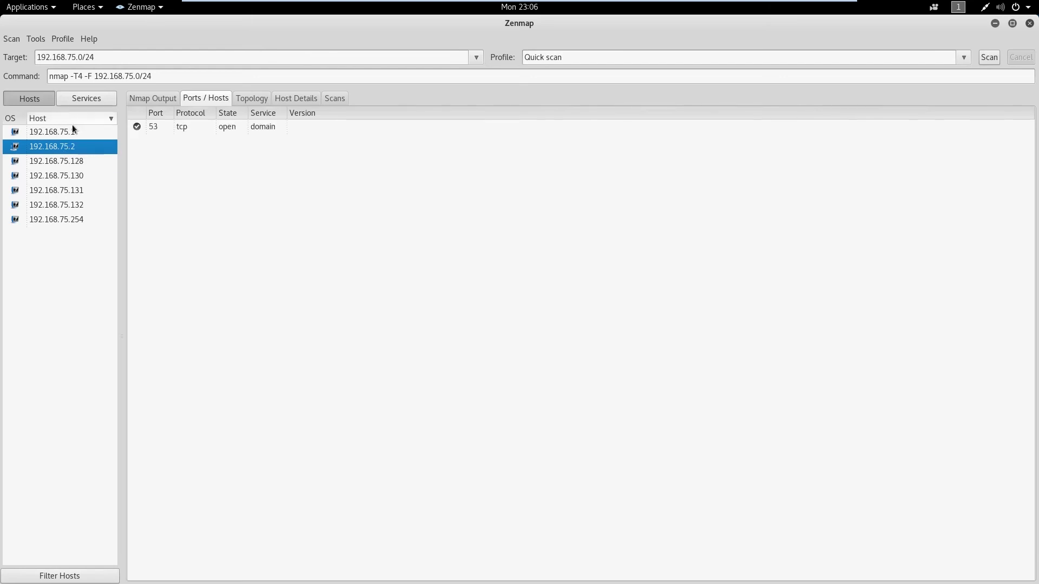
click(79, 132)
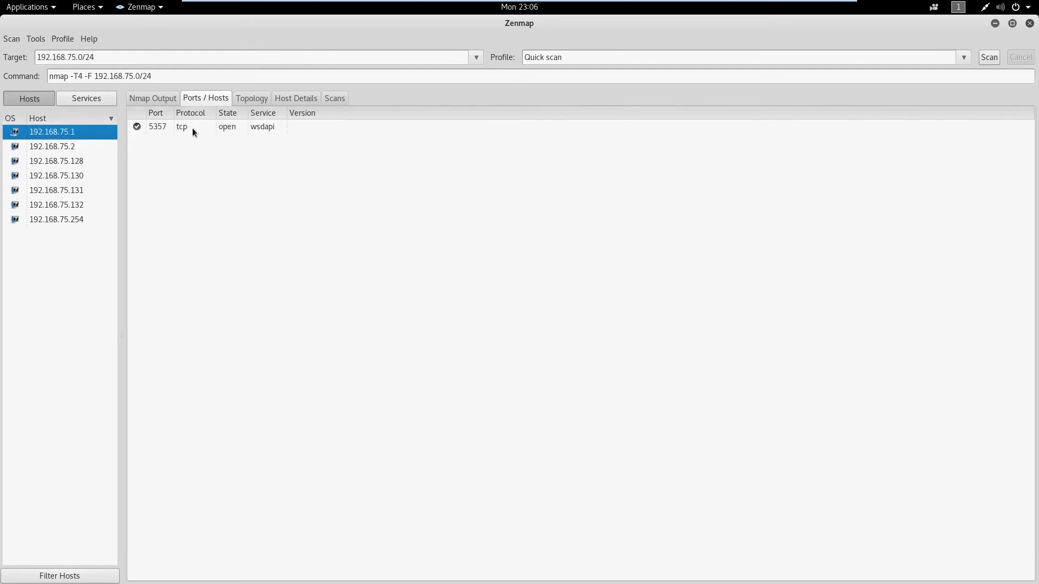
click(158, 99)
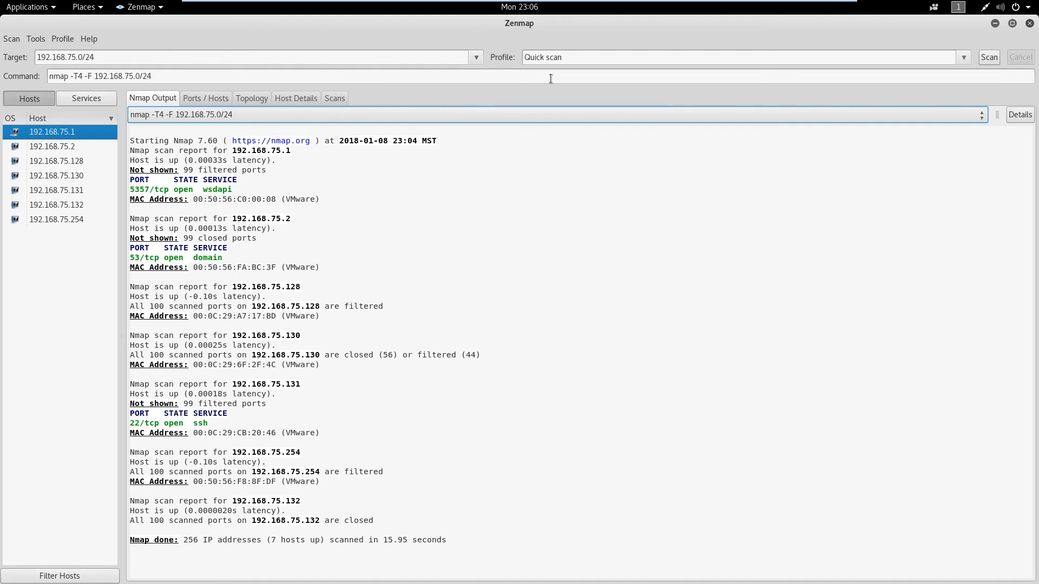
Step: Open the Quick scan profile for editing and look through its scan, ping, scripting, target, source, other and timing options
click(11, 39)
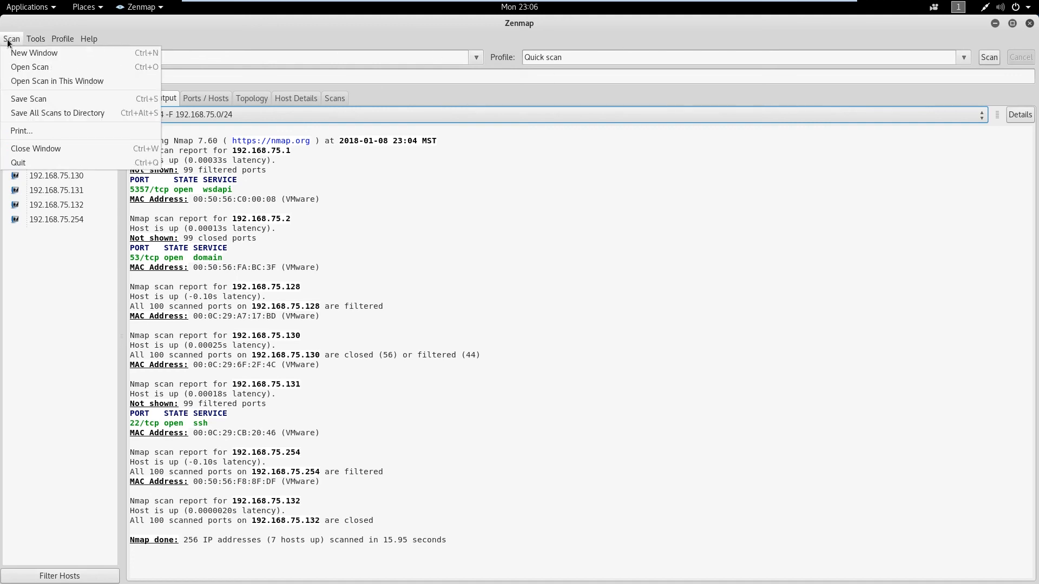
mouse_move(61, 38)
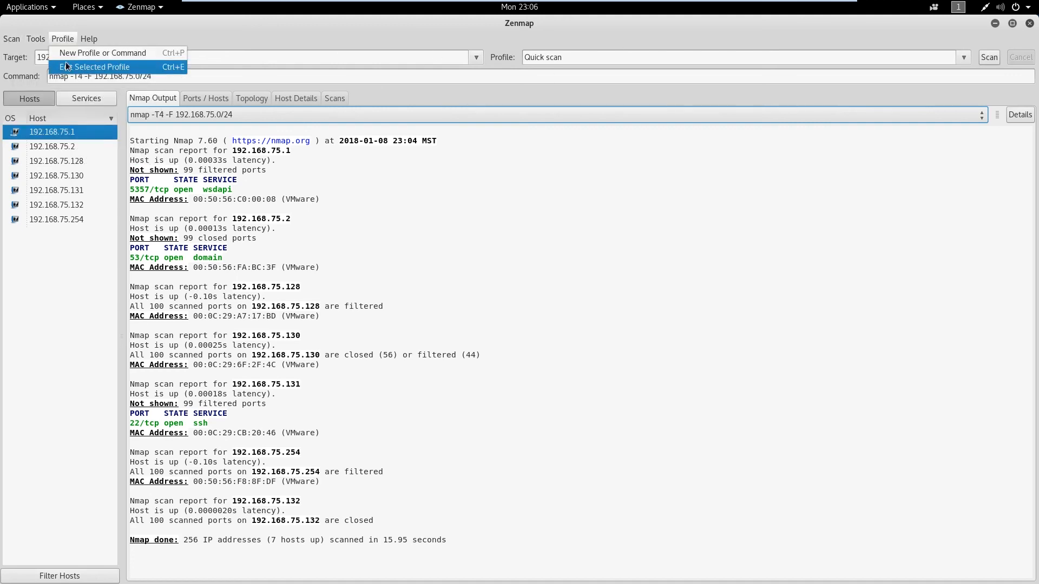
click(67, 66)
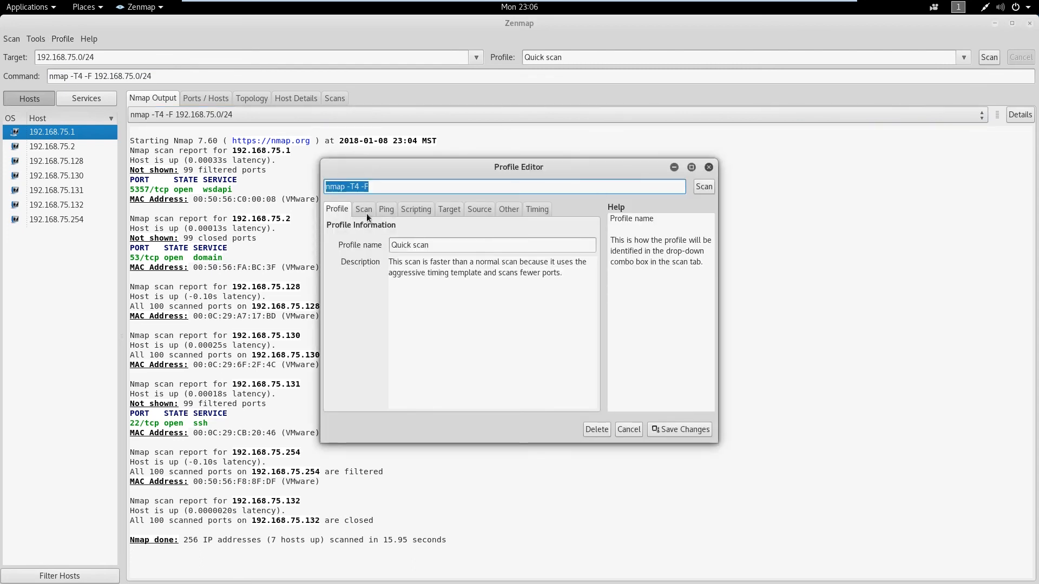
click(372, 212)
click(388, 211)
click(422, 212)
click(447, 213)
click(477, 212)
click(507, 212)
click(543, 212)
click(460, 211)
click(429, 212)
click(395, 212)
click(364, 211)
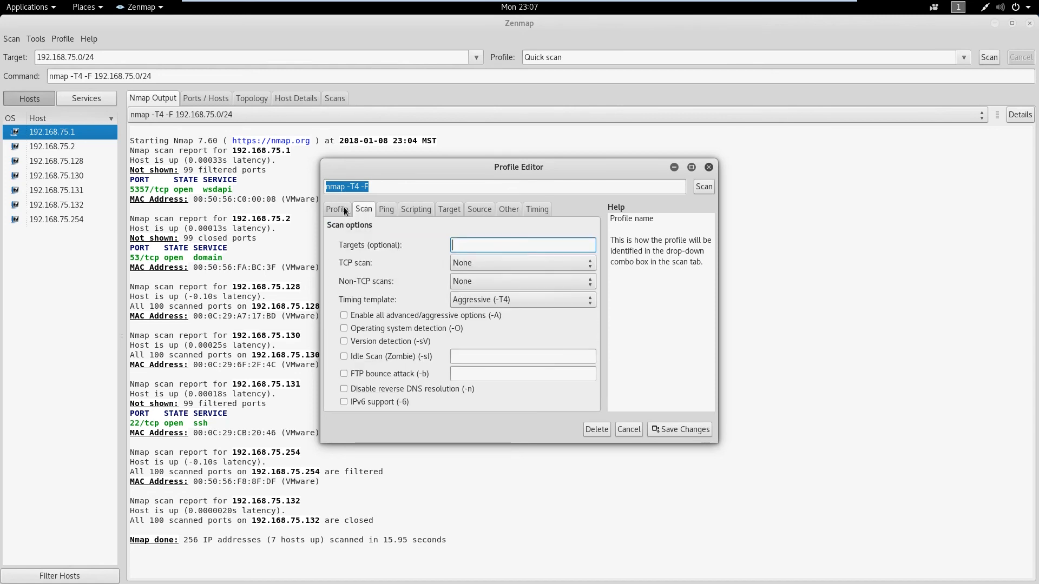
Step: Go through the Quick scan profile's option groups once more and close the profile editor without saving
click(345, 211)
click(391, 211)
click(420, 211)
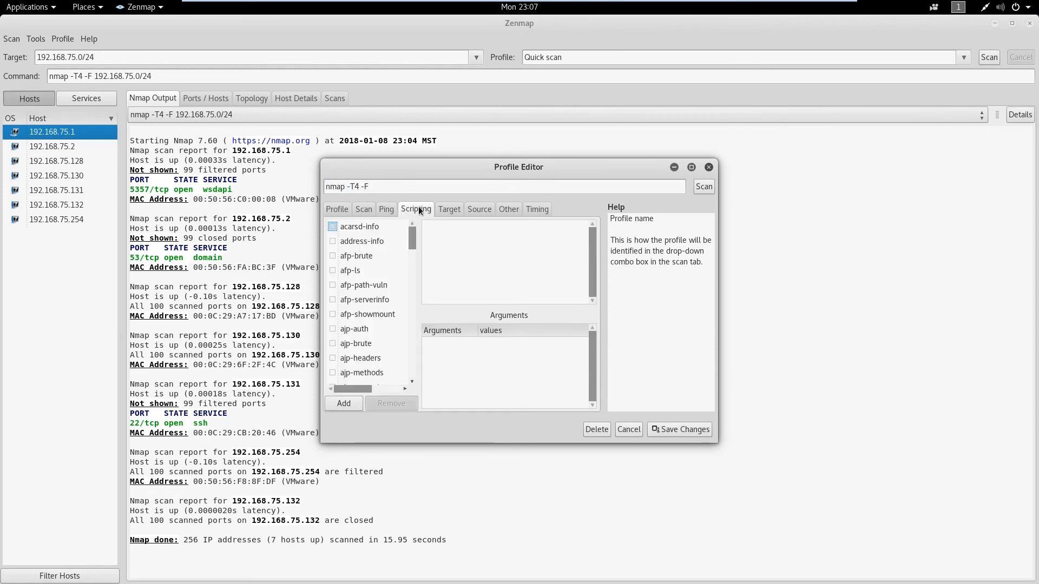
click(447, 210)
click(480, 210)
click(509, 210)
click(529, 212)
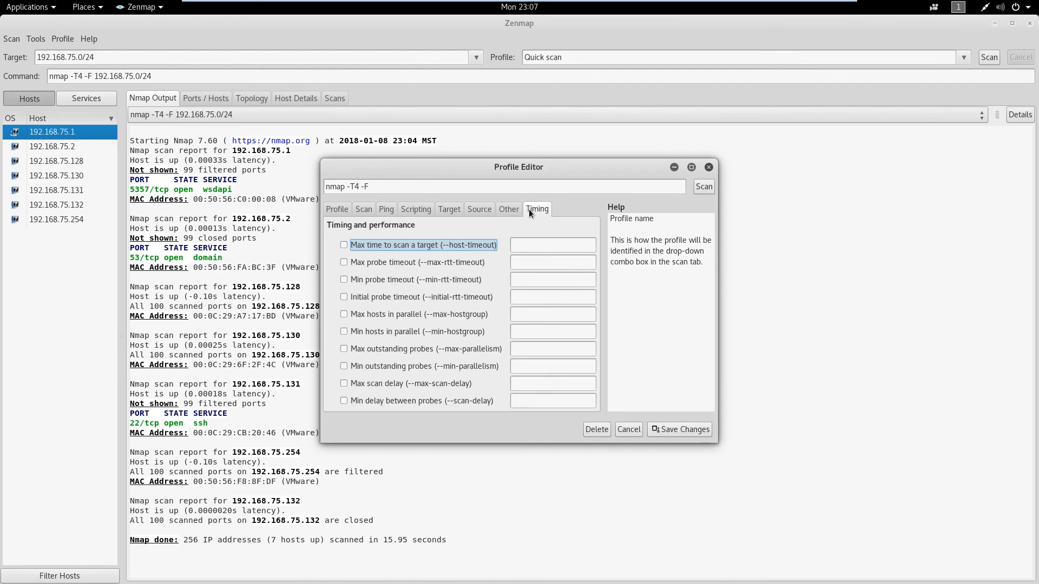
click(407, 212)
click(387, 212)
click(364, 212)
click(349, 212)
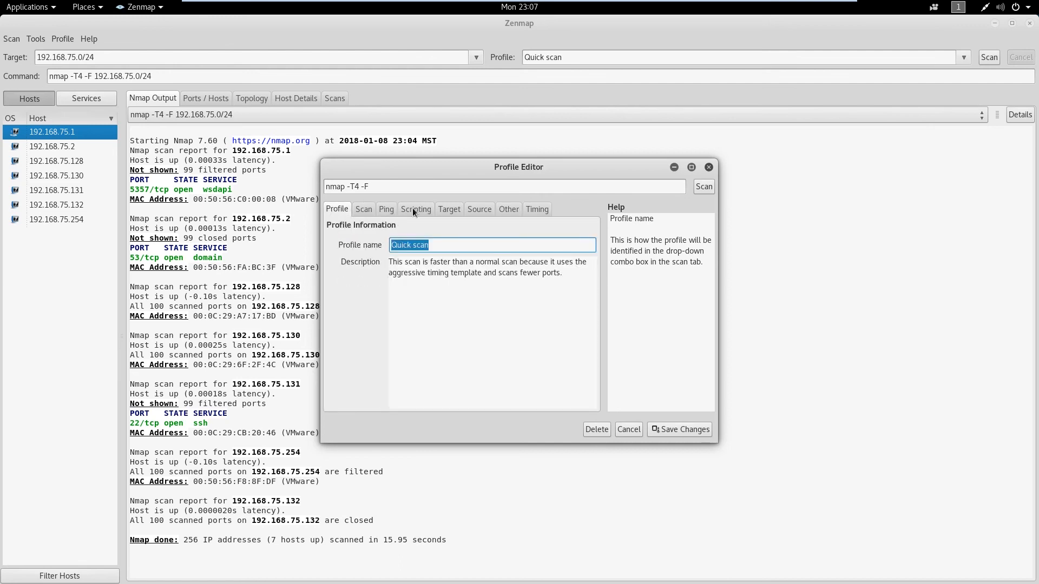
click(708, 167)
click(62, 39)
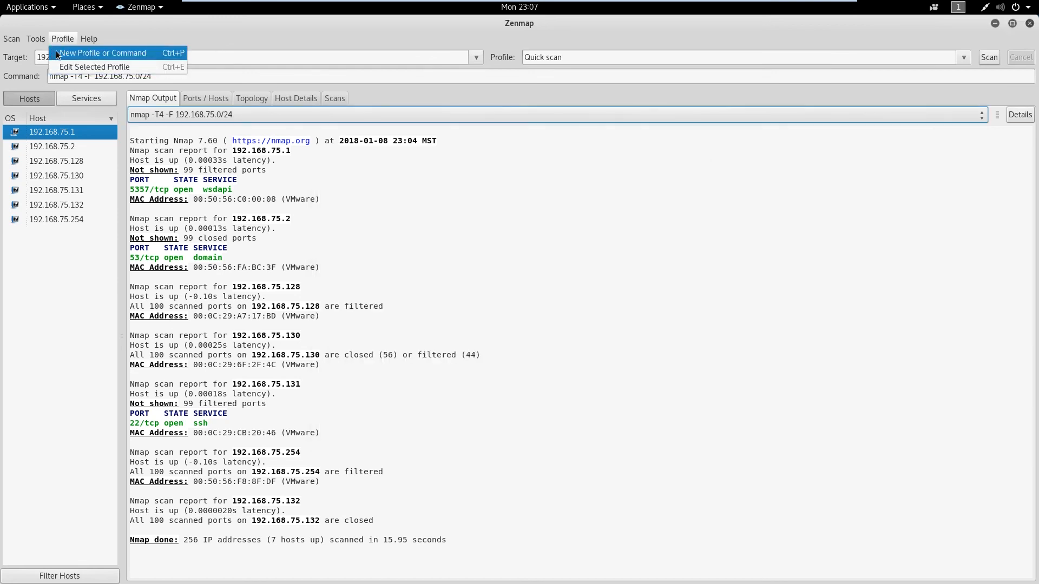
mouse_move(24, 39)
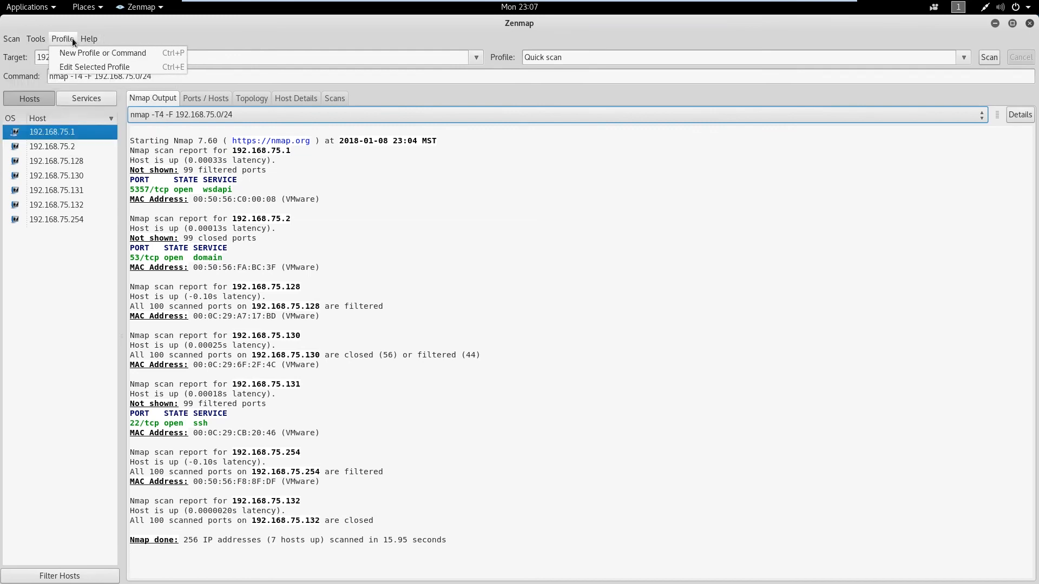
click(193, 41)
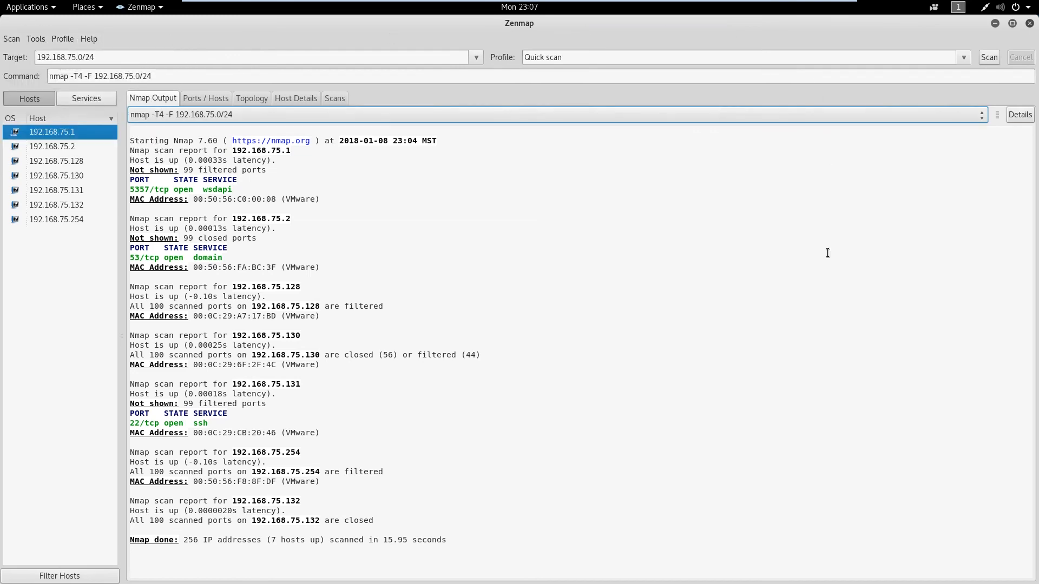
click(817, 116)
click(817, 118)
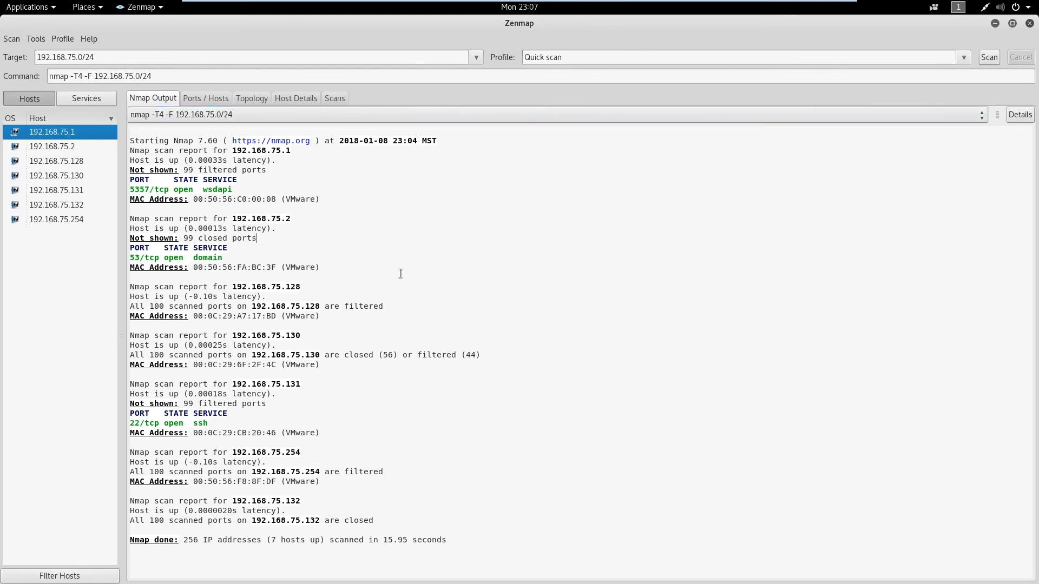